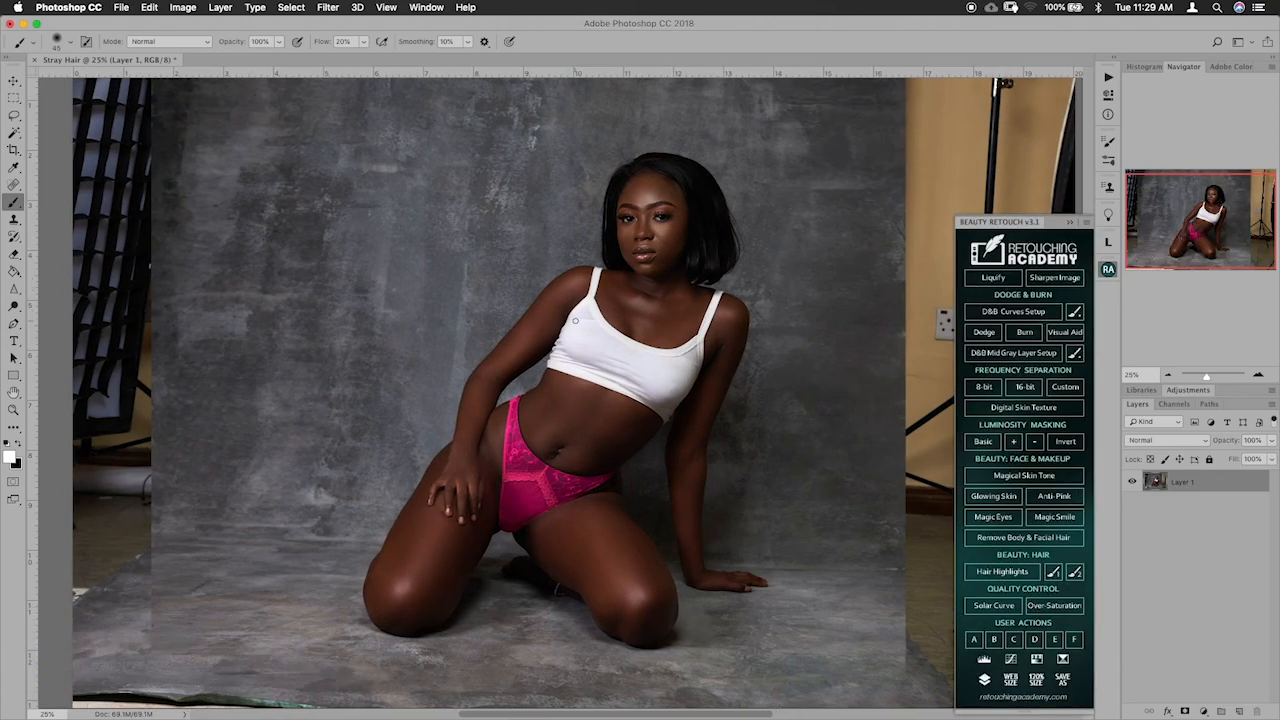
# Step: Examine the stray hairs around the model's head against the backdrop at 100% and 50% zoom
pyautogui.scroll(4, 575, 320)
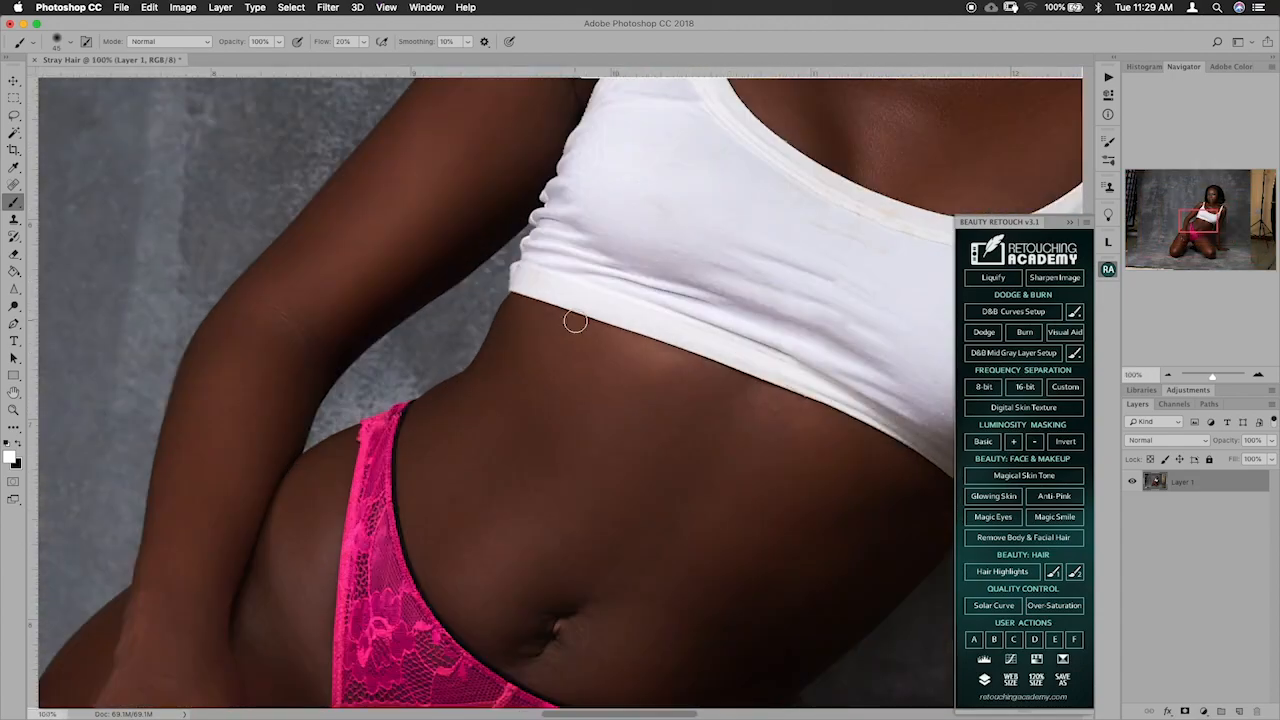
pyautogui.moveTo(805, 125); pyautogui.dragTo(583, 414)
pyautogui.moveTo(672, 210); pyautogui.dragTo(492, 508)
pyautogui.press('super+r')
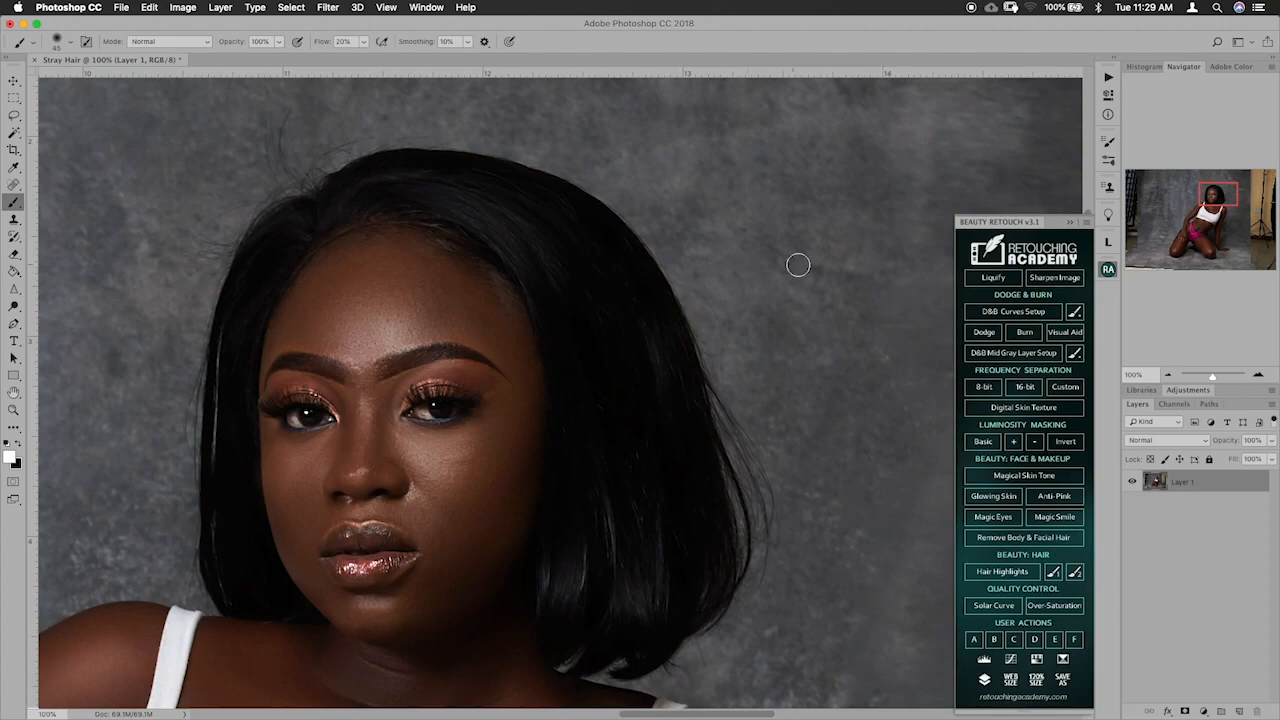
pyautogui.moveTo(1210, 194); pyautogui.dragTo(1188, 208)
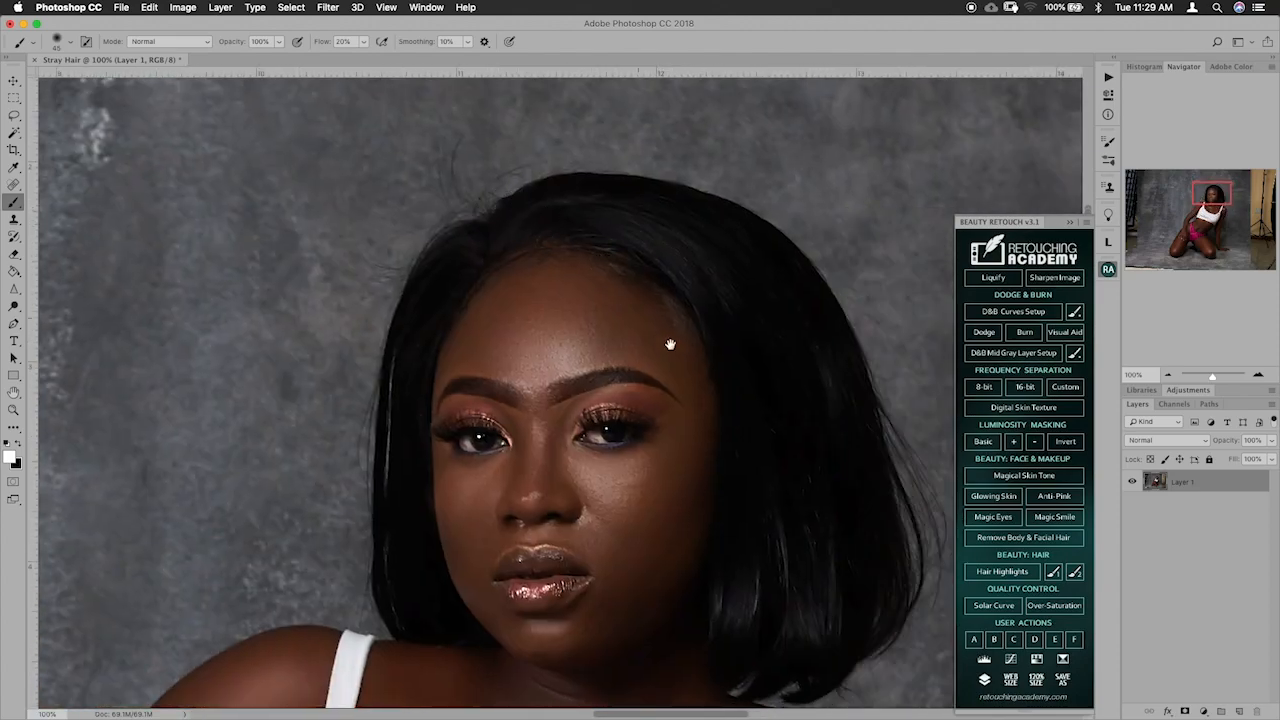
pyautogui.hscroll(3, 657, 334)
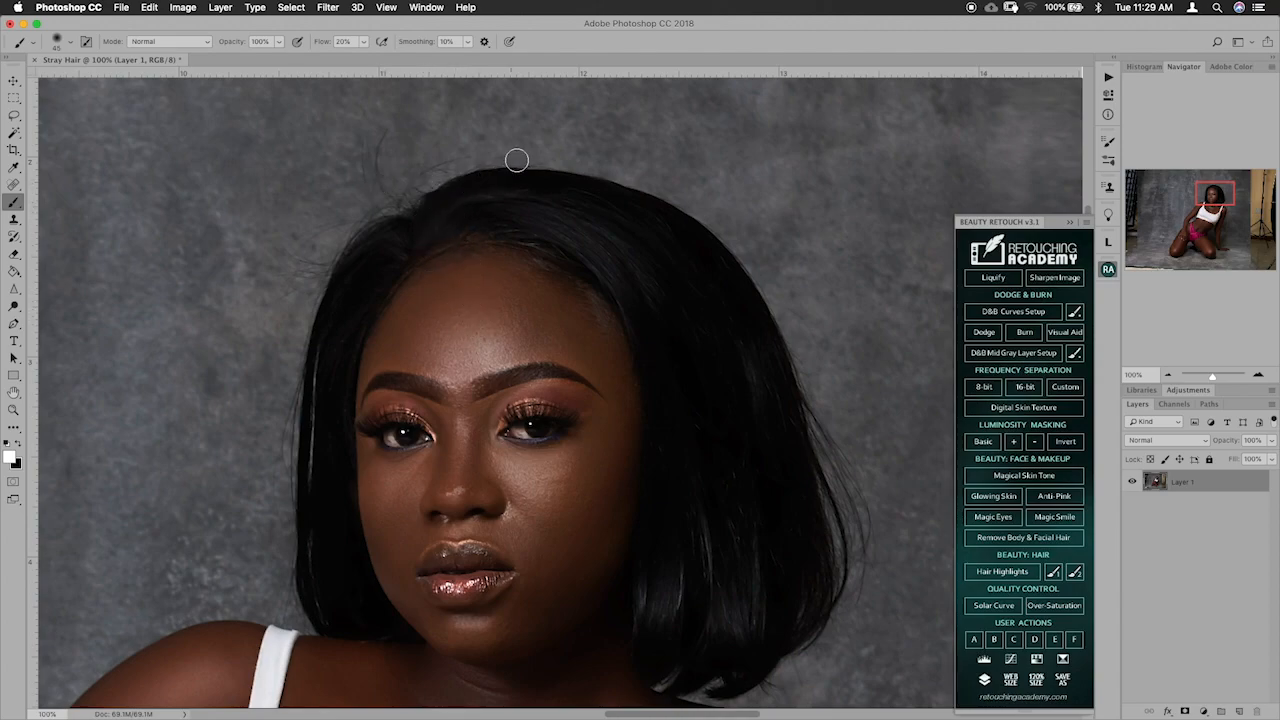
pyautogui.scroll(1, 552, 260)
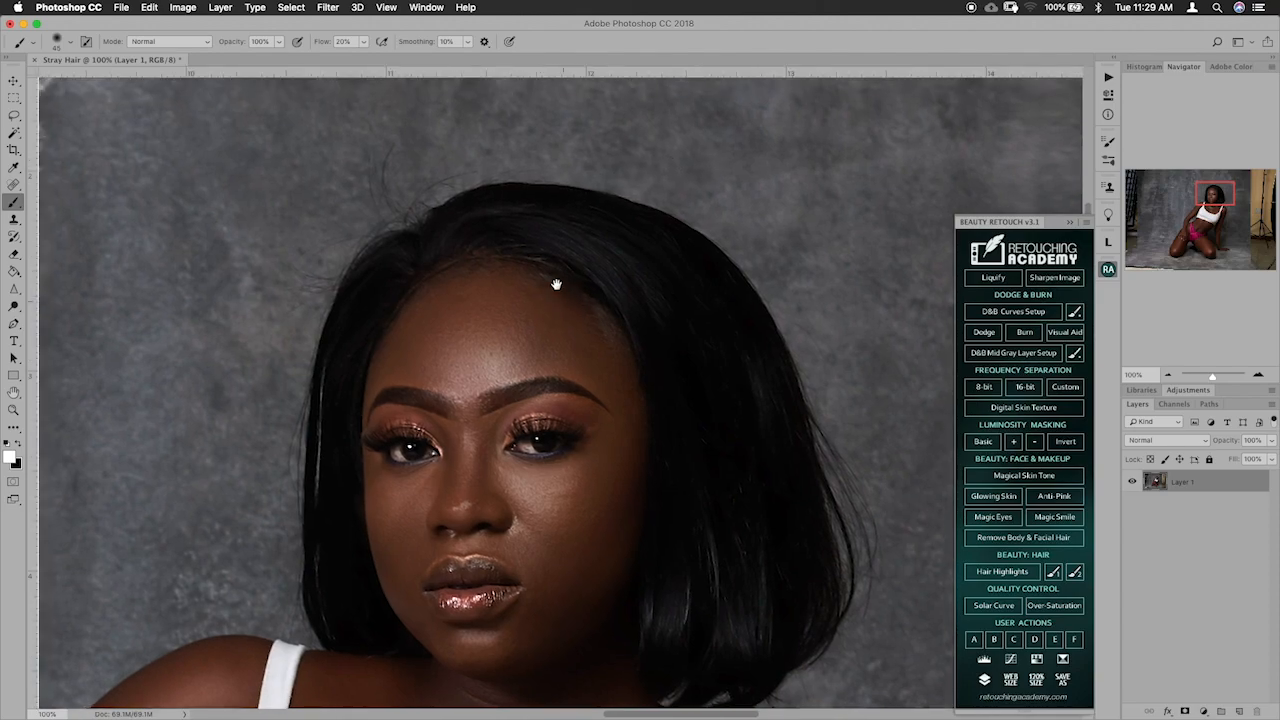
pyautogui.press('super+minus')
pyautogui.press('super+minus')
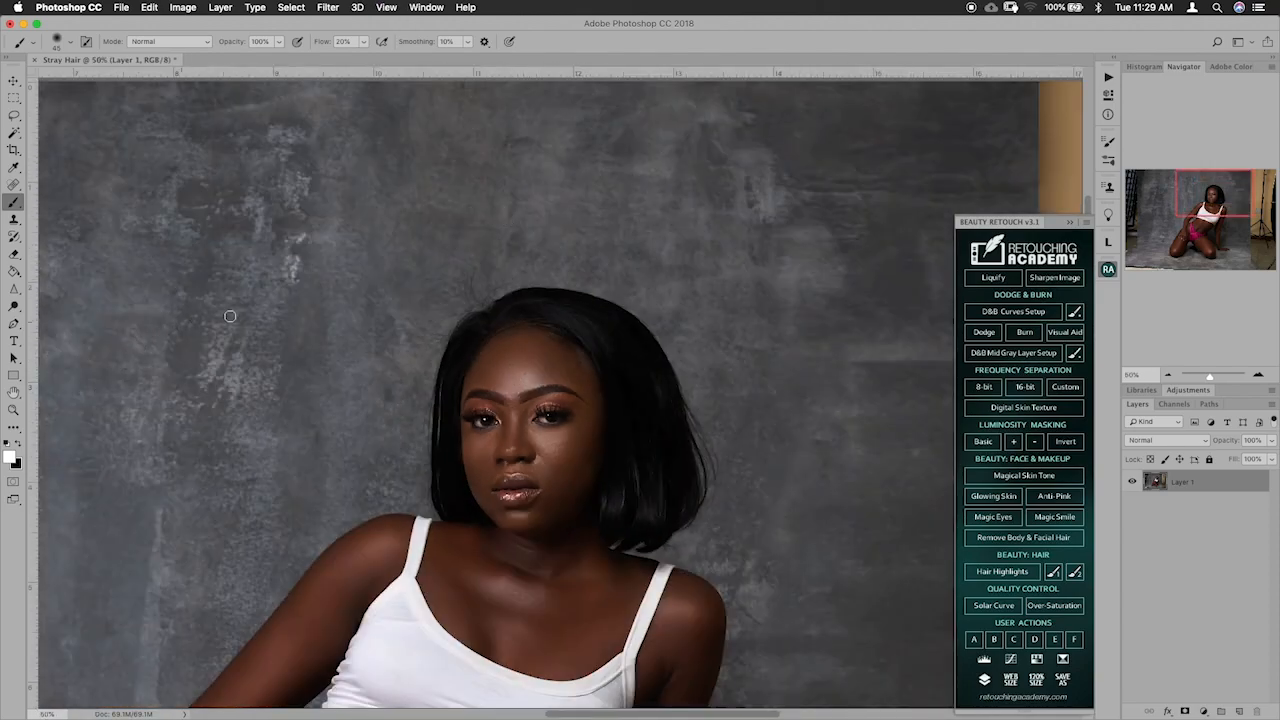
pyautogui.scroll(-2, 506, 368)
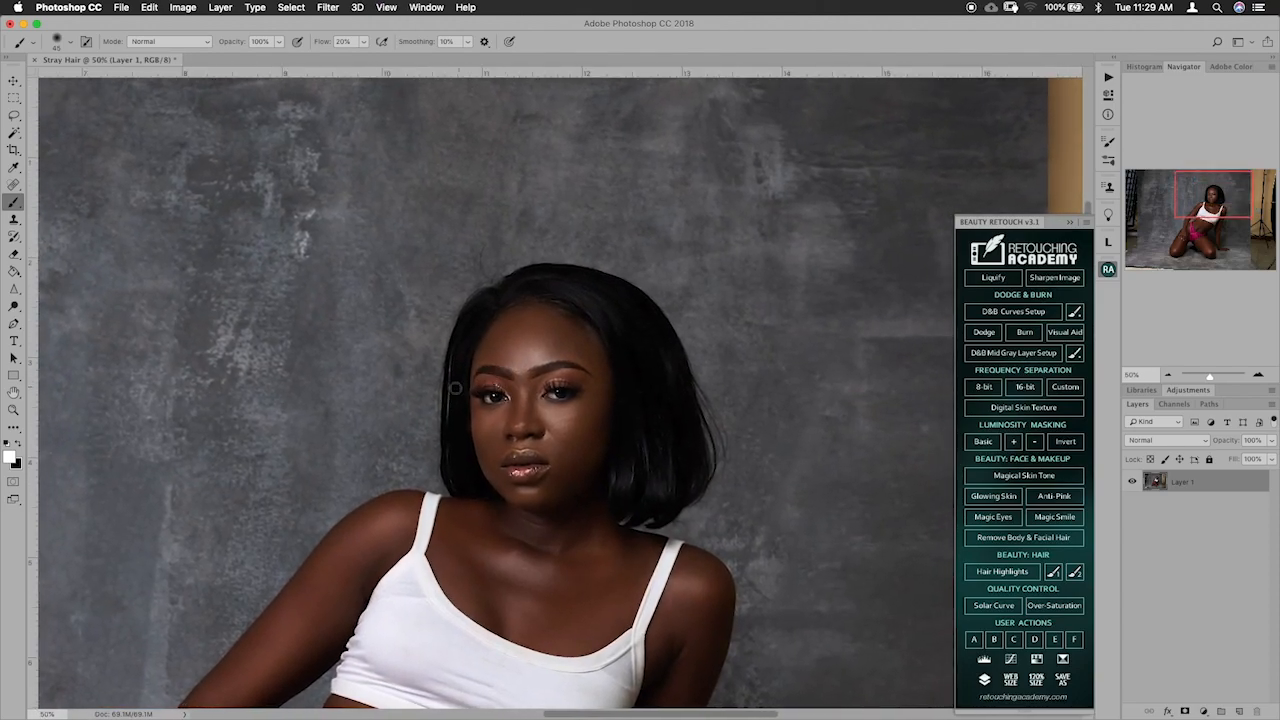
pyautogui.press('super+plus')
pyautogui.press('super+plus')
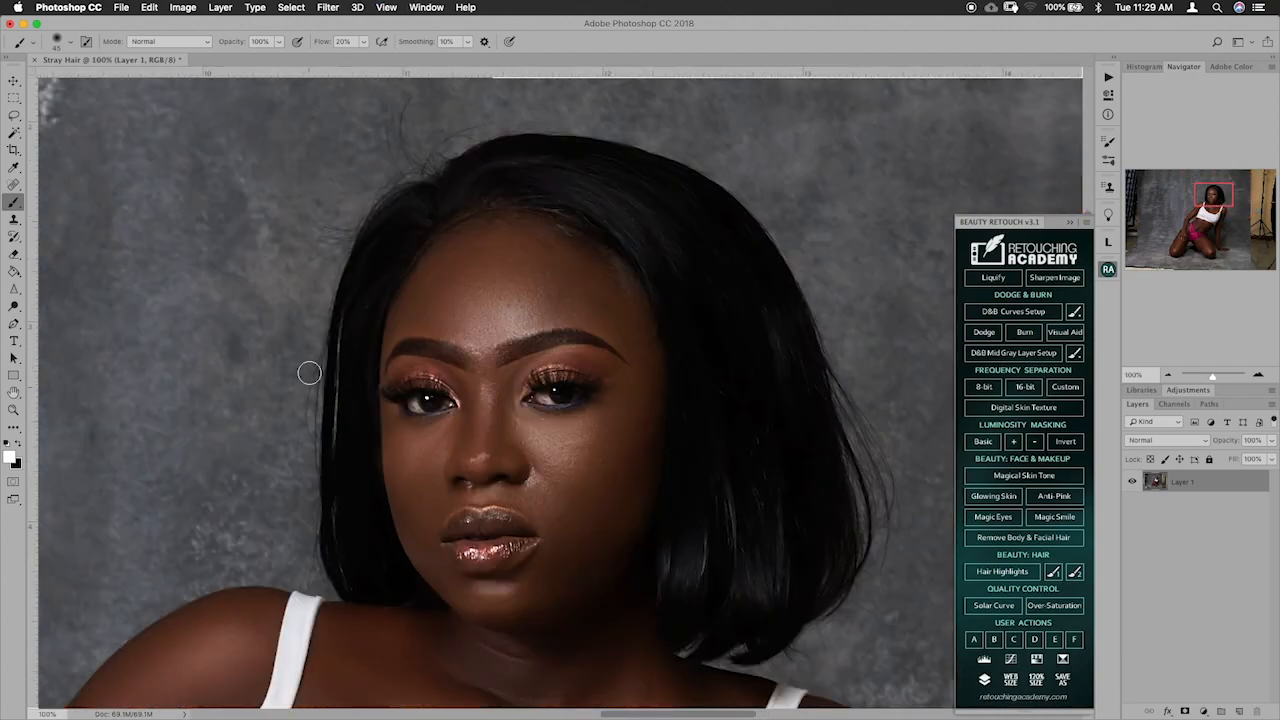
pyautogui.scroll(3, 443, 323)
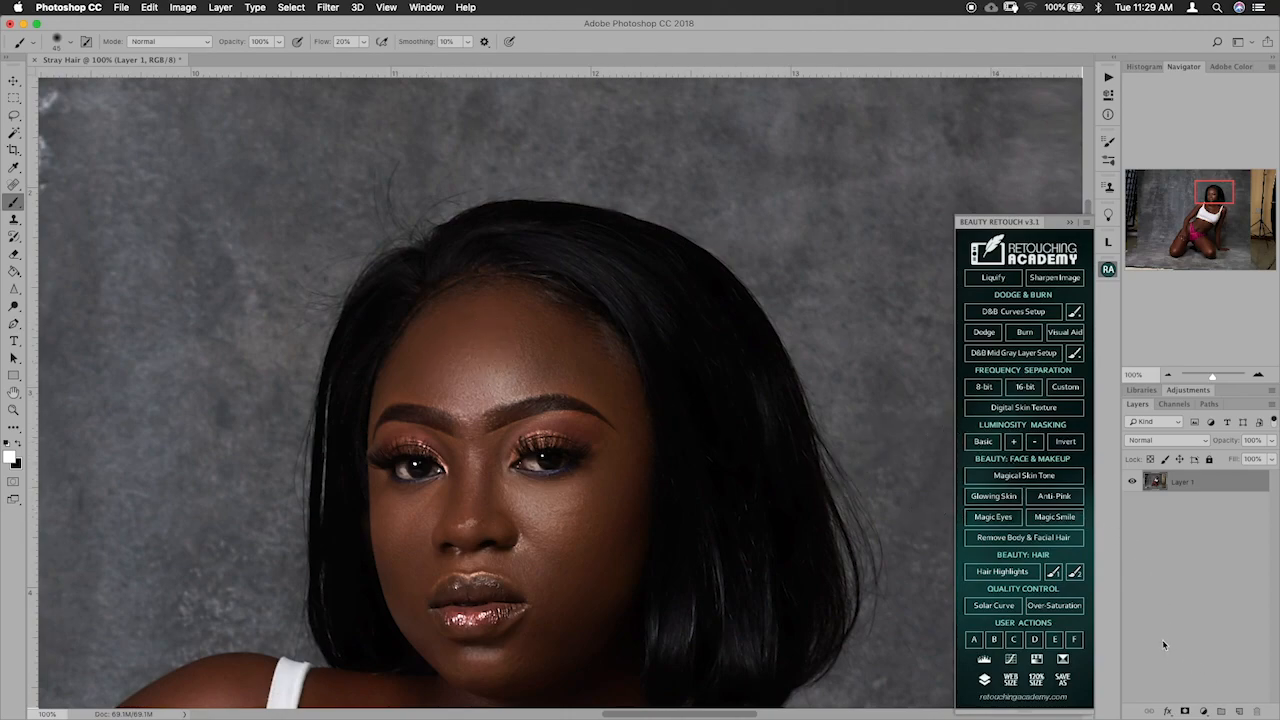
# Step: Add a new empty layer and set the Clone Stamp to 20% flow with Current & Below sampling
pyautogui.click(1237, 710)
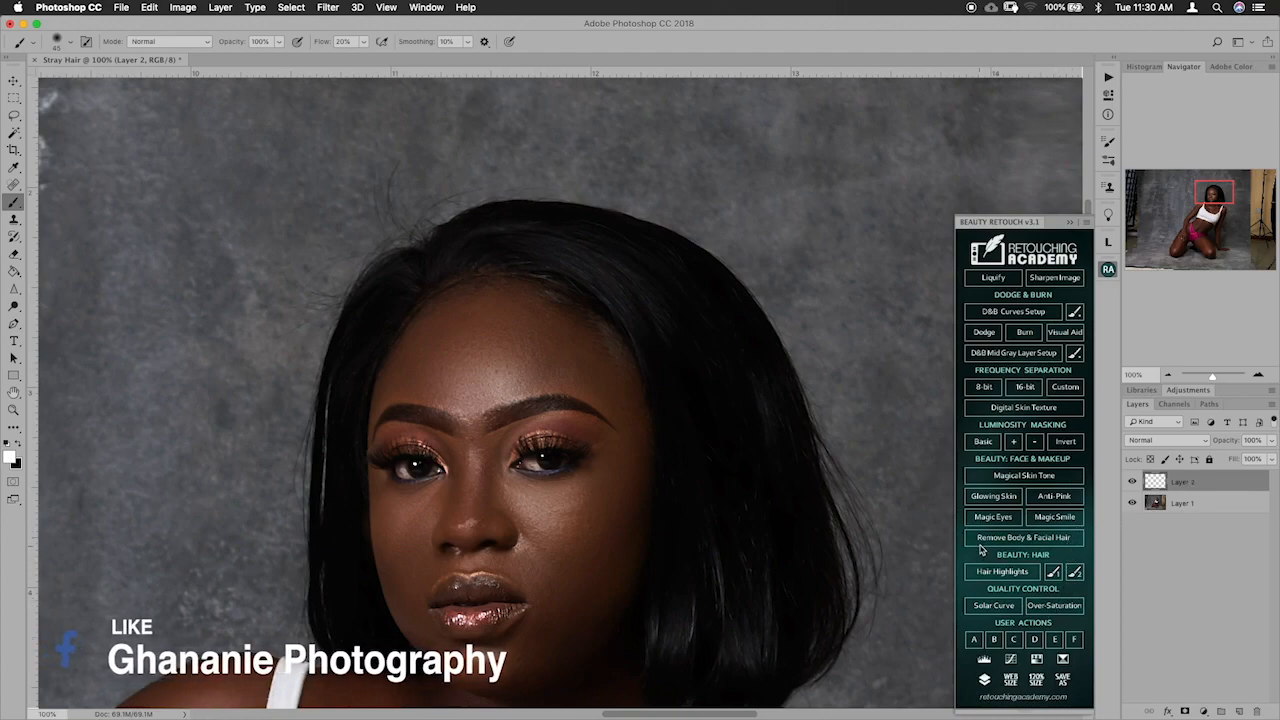
pyautogui.scroll(3, 494, 354)
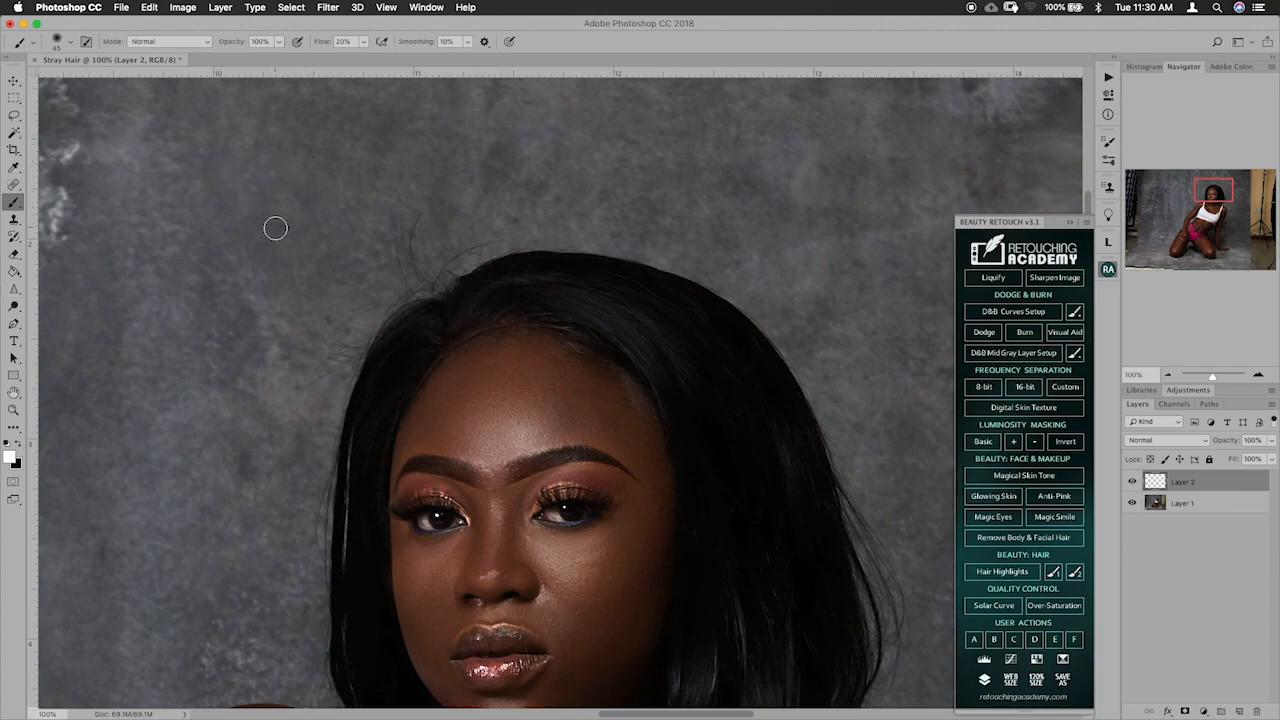
pyautogui.press('s')
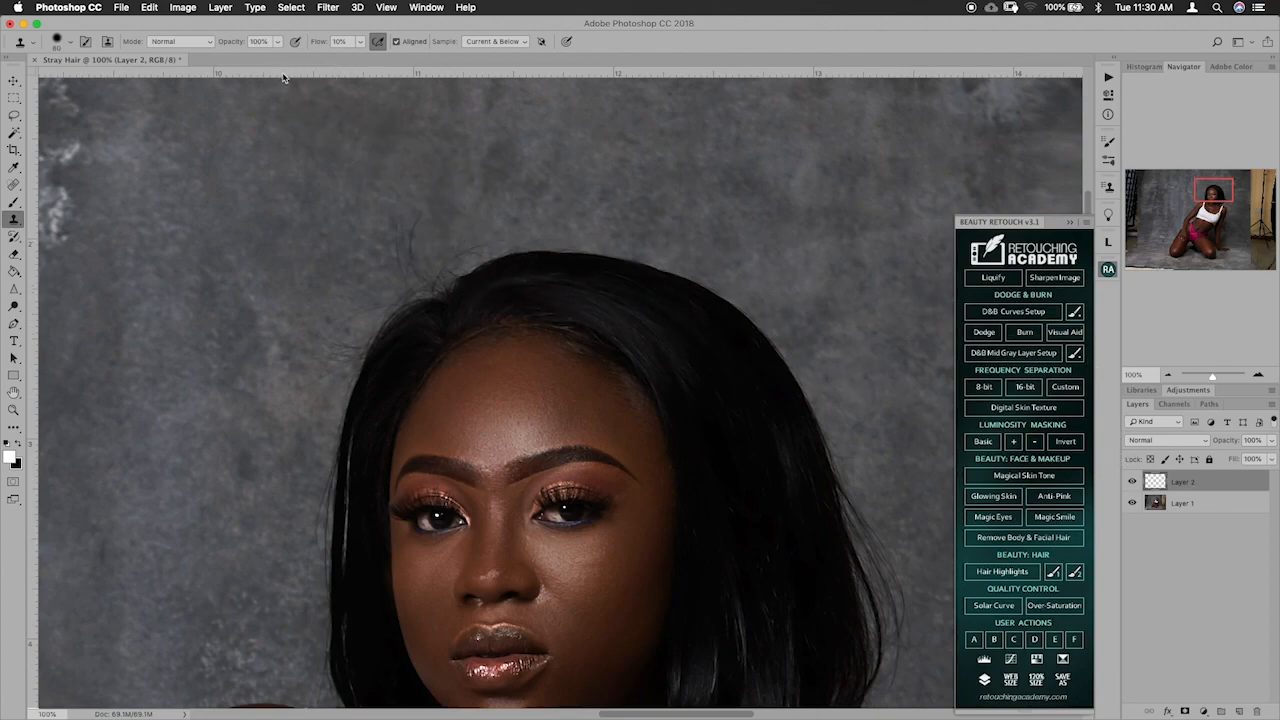
pyautogui.press('2')
pyautogui.scroll(-1, 571, 319)
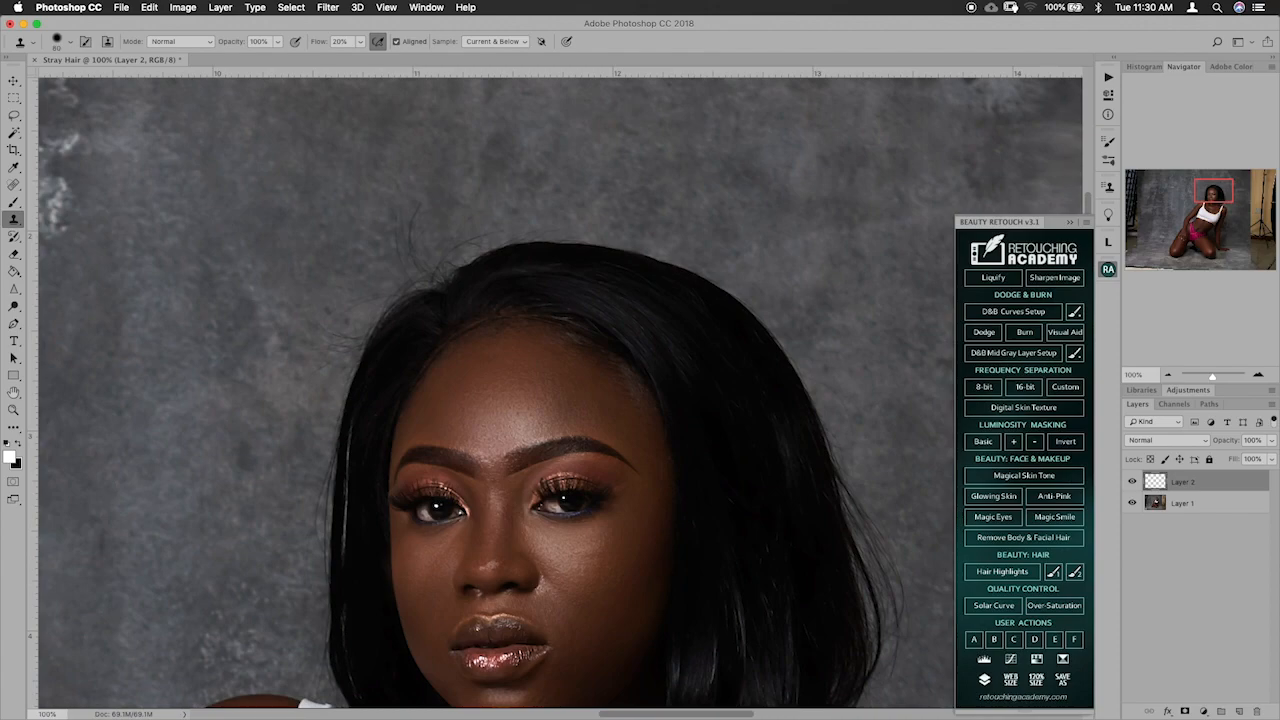
pyautogui.click(525, 42)
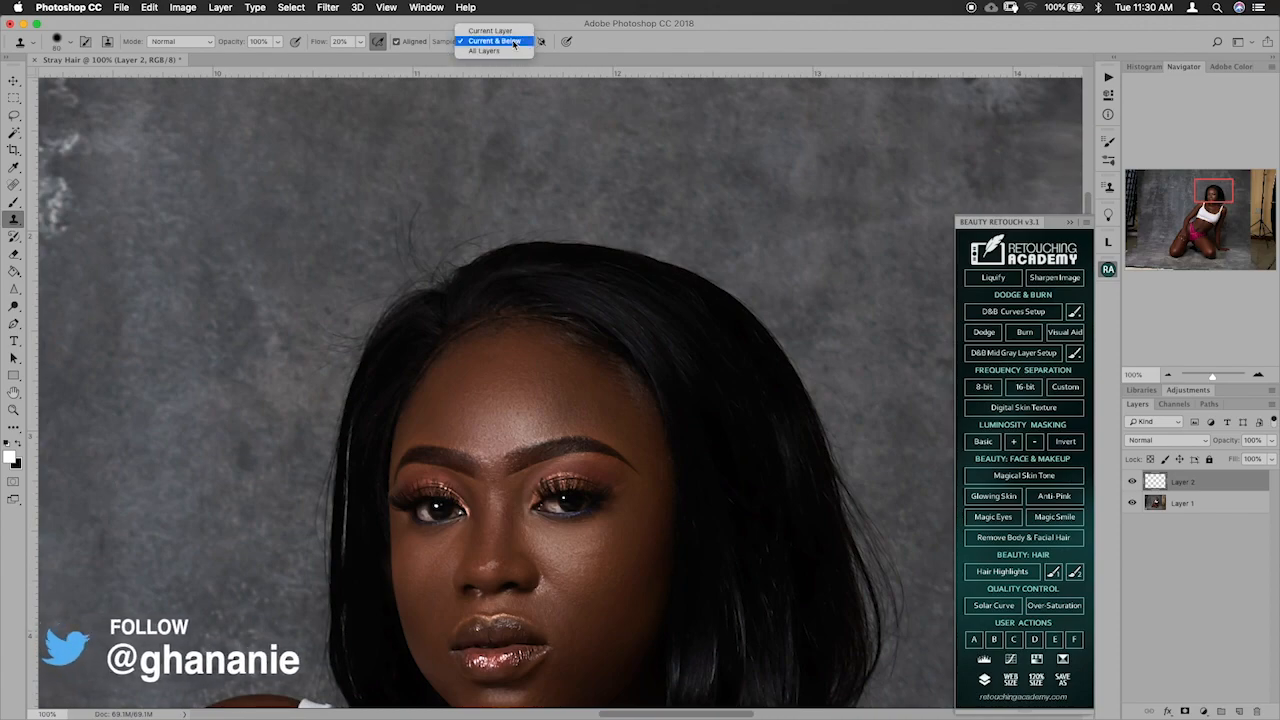
pyautogui.click(514, 43)
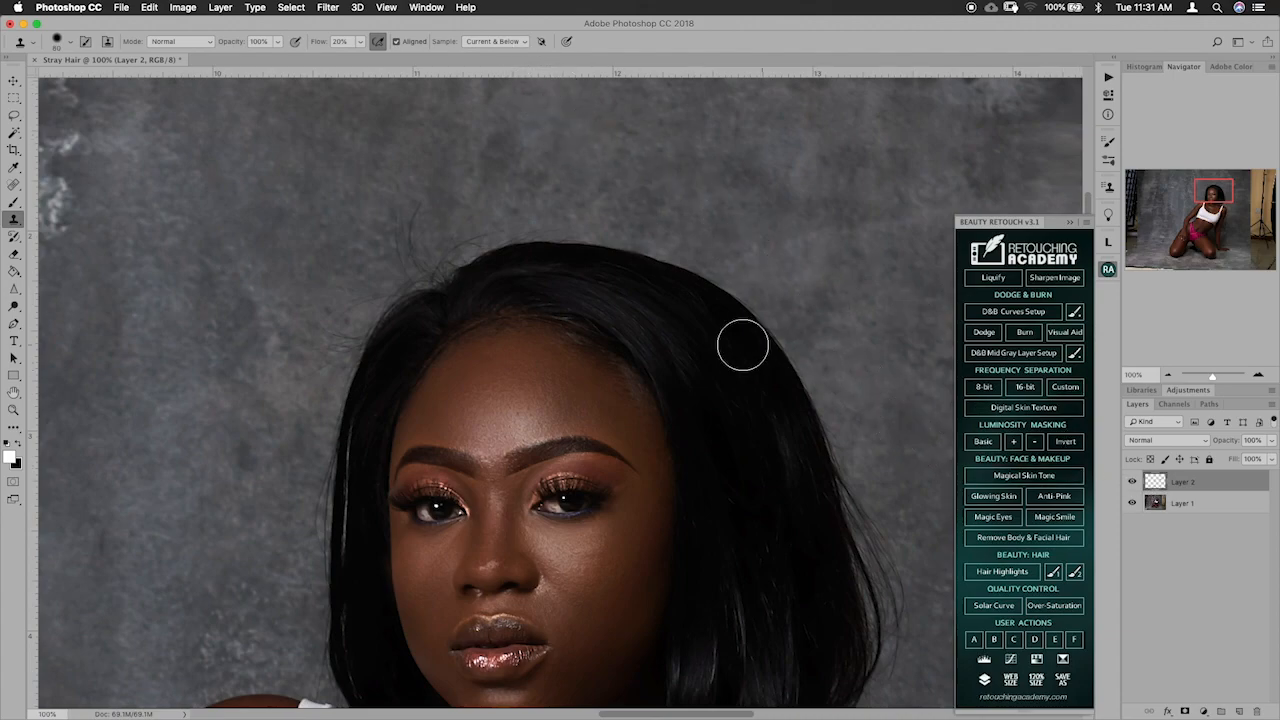
# Step: Clone clean backdrop over the stray hairs above and beside the upper-left edge of the model's hair
pyautogui.moveTo(577, 419); pyautogui.dragTo(596, 421)
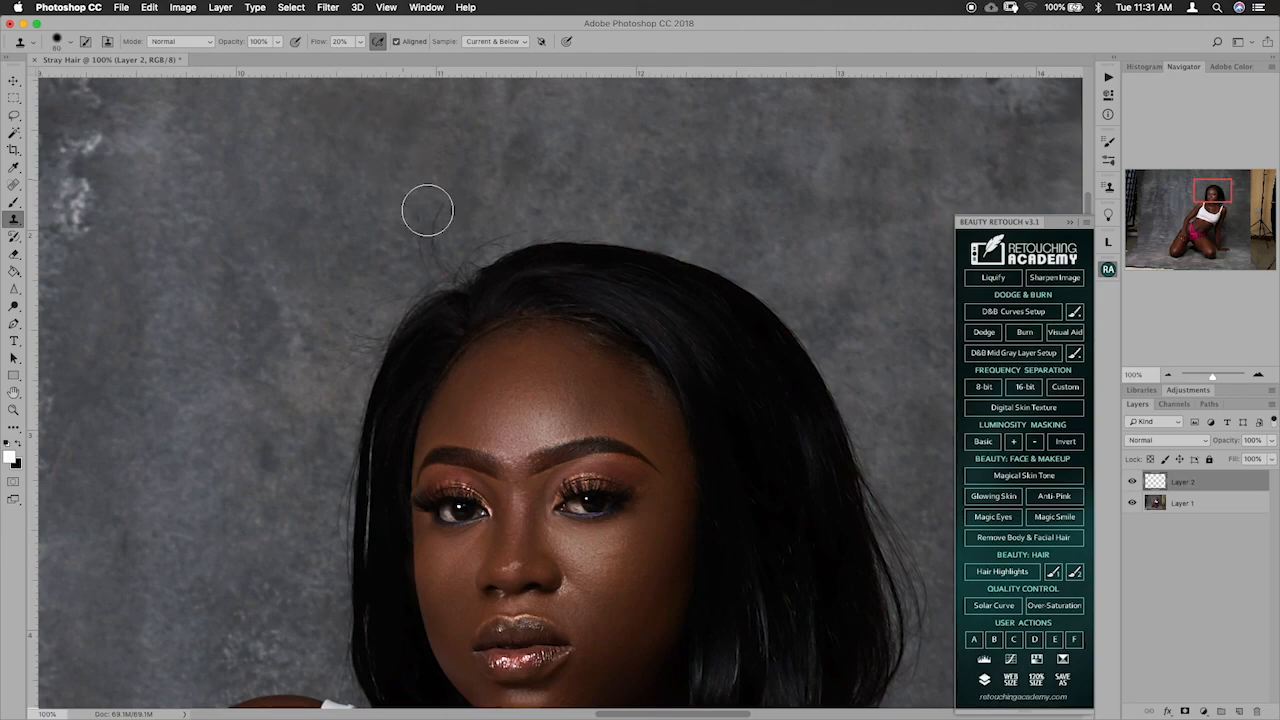
pyautogui.moveTo(517, 274); pyautogui.dragTo(535, 313)
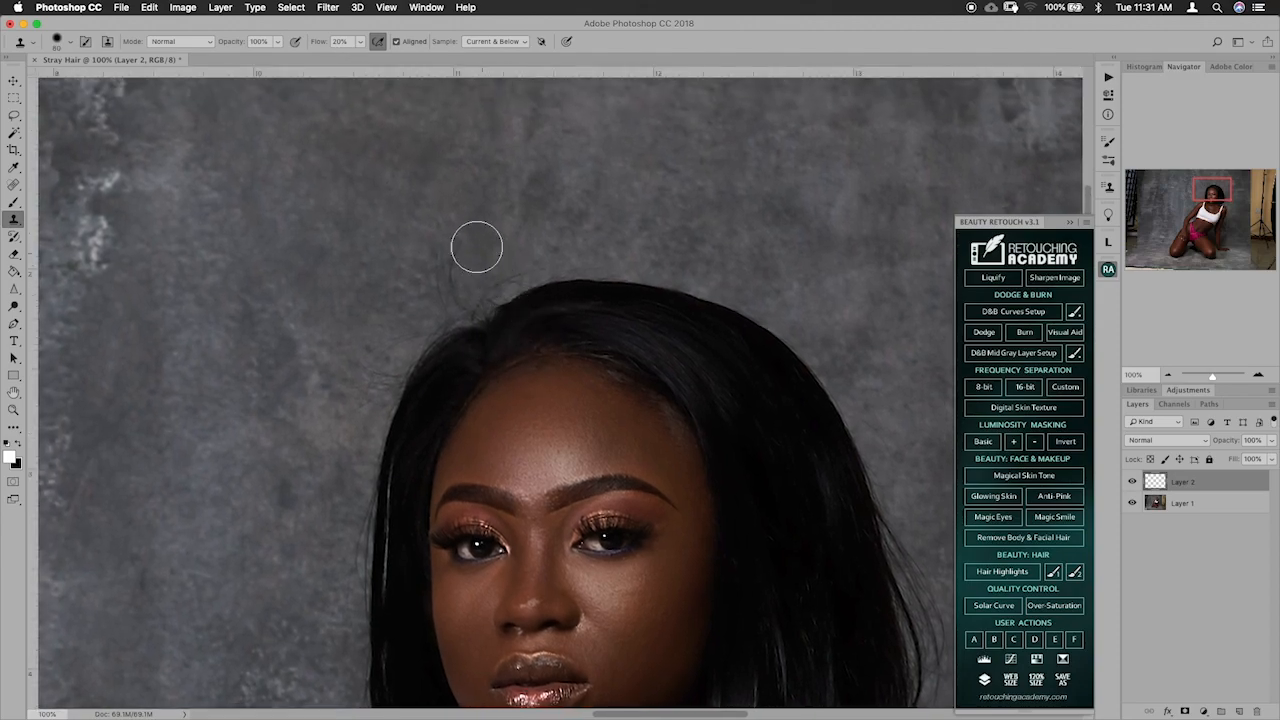
pyautogui.keyDown('alt'); pyautogui.click(415, 195); pyautogui.keyUp('alt')
pyautogui.click(515, 320)
pyautogui.moveTo(442, 267)
pyautogui.mouseDown()
pyautogui.moveTo(454, 257)
pyautogui.moveTo(438, 267)
pyautogui.moveTo(474, 270)
pyautogui.mouseUp()
pyautogui.moveTo(480, 305)
pyautogui.mouseDown()
pyautogui.moveTo(452, 316)
pyautogui.moveTo(481, 289)
pyautogui.mouseUp()
pyautogui.moveTo(555, 260)
pyautogui.mouseDown()
pyautogui.moveTo(635, 262)
pyautogui.moveTo(525, 274)
pyautogui.moveTo(560, 262)
pyautogui.moveTo(501, 287)
pyautogui.mouseUp()
pyautogui.moveTo(584, 265)
pyautogui.mouseDown()
pyautogui.moveTo(537, 272)
pyautogui.moveTo(636, 263)
pyautogui.moveTo(563, 265)
pyautogui.mouseUp()
pyautogui.moveTo(494, 297)
pyautogui.mouseDown()
pyautogui.moveTo(409, 337)
pyautogui.moveTo(380, 389)
pyautogui.moveTo(377, 343)
pyautogui.moveTo(348, 386)
pyautogui.moveTo(383, 420)
pyautogui.moveTo(377, 400)
pyautogui.moveTo(409, 351)
pyautogui.moveTo(505, 302)
pyautogui.mouseUp()
pyautogui.keyDown('alt'); pyautogui.click(348, 395); pyautogui.keyUp('alt')
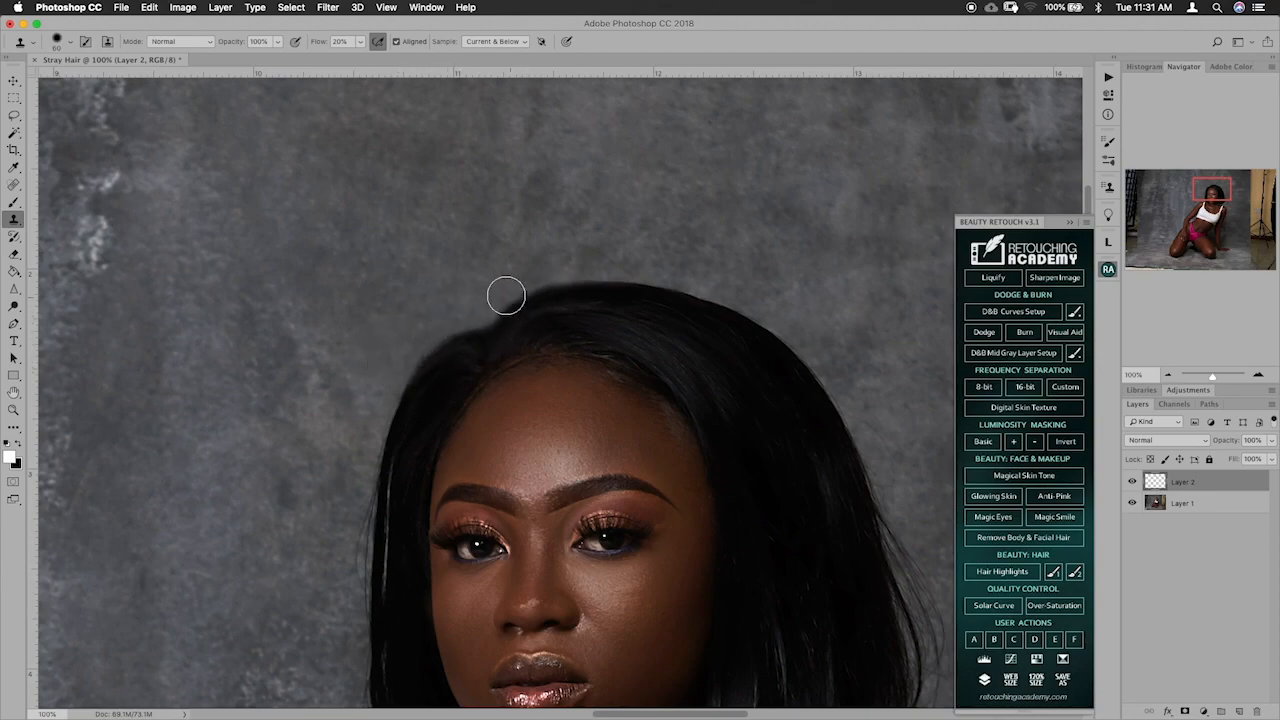
# Step: Undo the test stamps in the hair and compare the retouch with the original by toggling Layer 2's visibility
pyautogui.click(745, 336)
pyautogui.press('super+z')
pyautogui.click(1133, 482)
pyautogui.click(1133, 482)
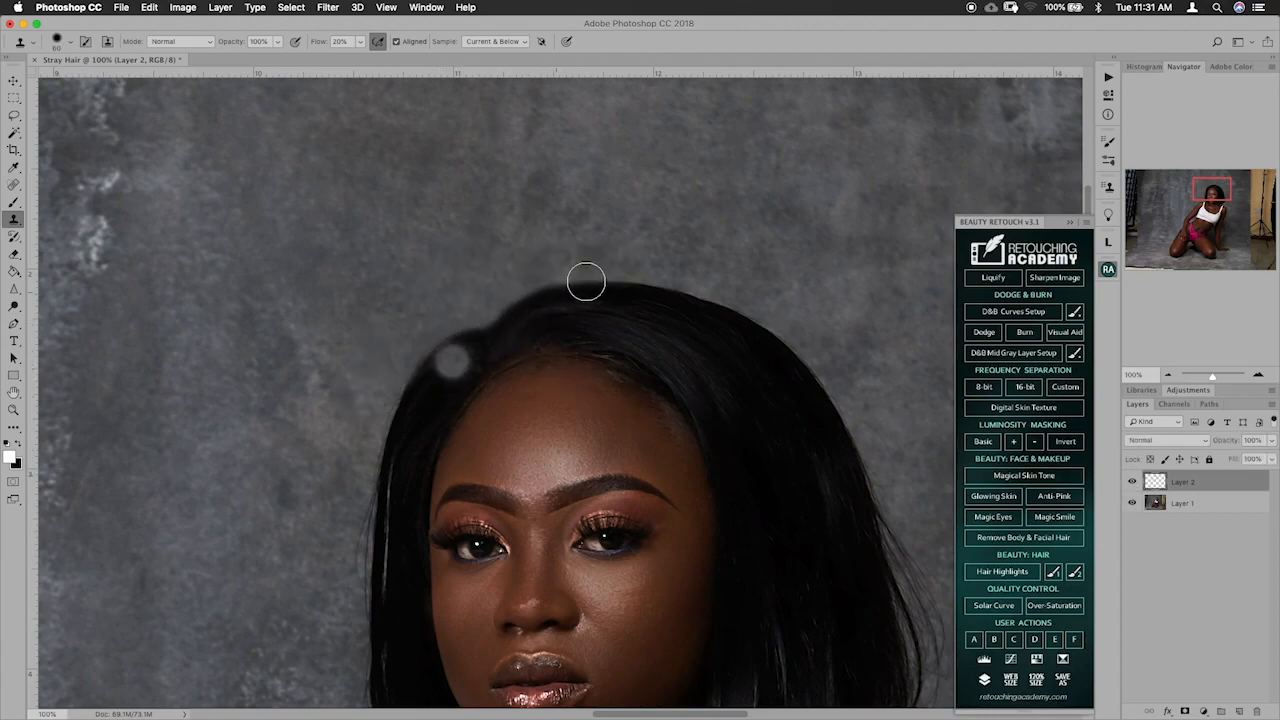
pyautogui.press('super+minus')
pyautogui.press('super+minus')
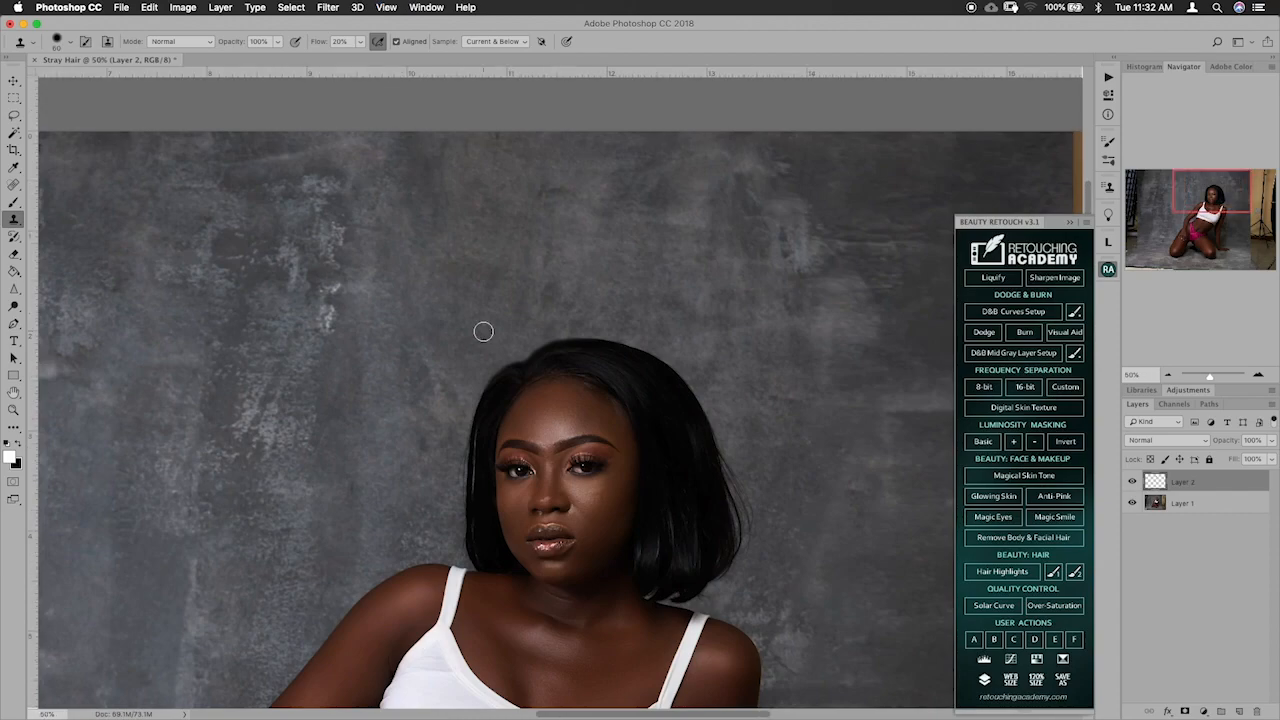
pyautogui.press('super+alt+z')
pyautogui.press('super+alt+z')
pyautogui.press('super+plus')
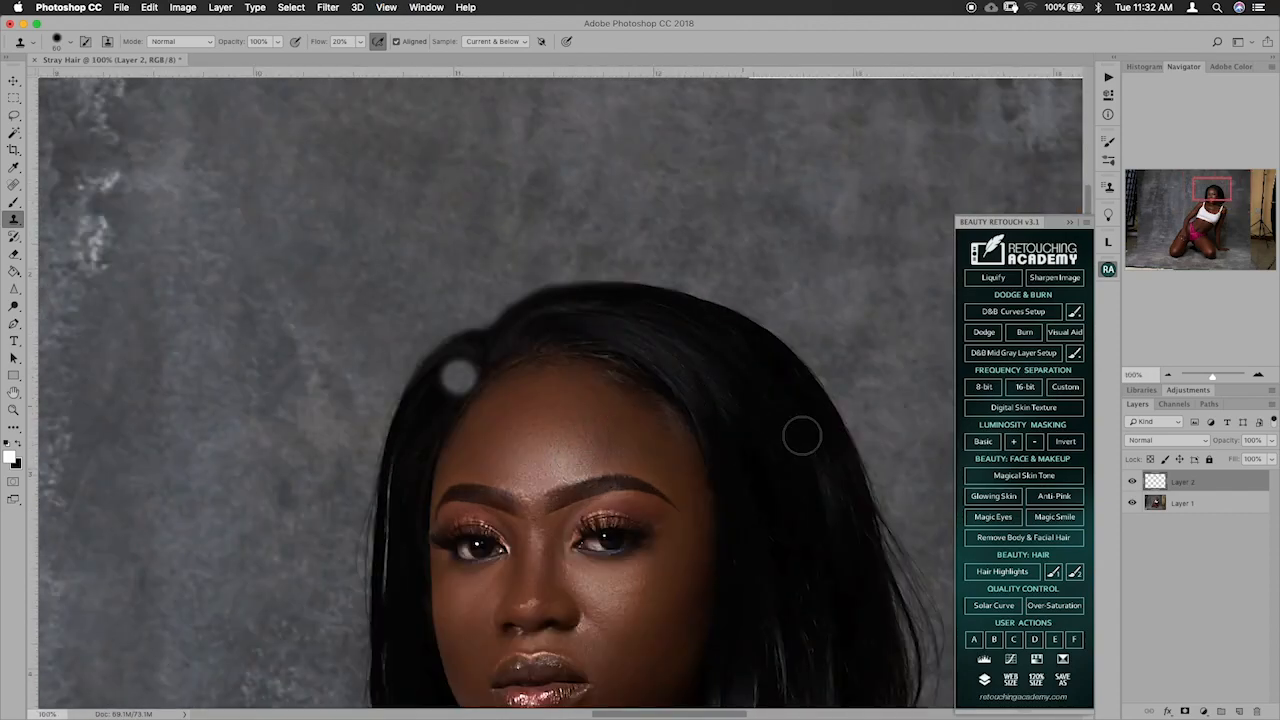
# Step: Add a layer mask to Layer 2 and paint black with a soft 70 px brush along the upper-left hair edge to restore its detail
pyautogui.click(1186, 710)
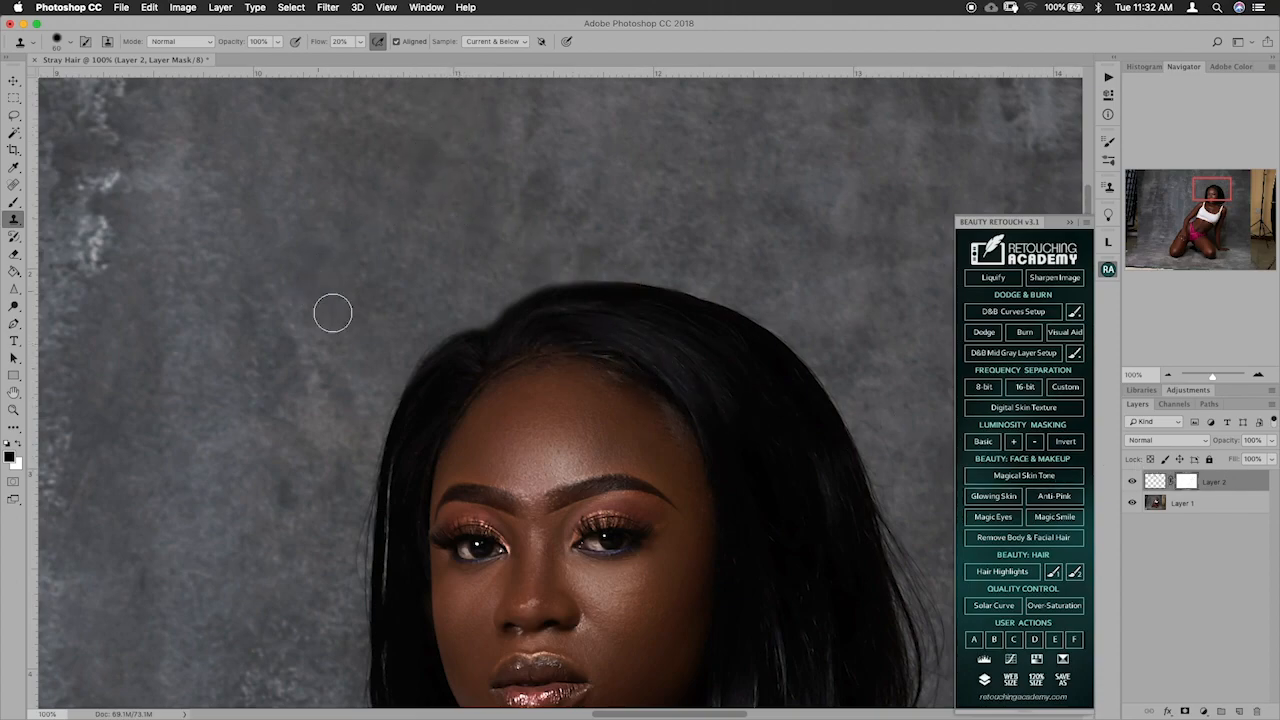
pyautogui.press('b')
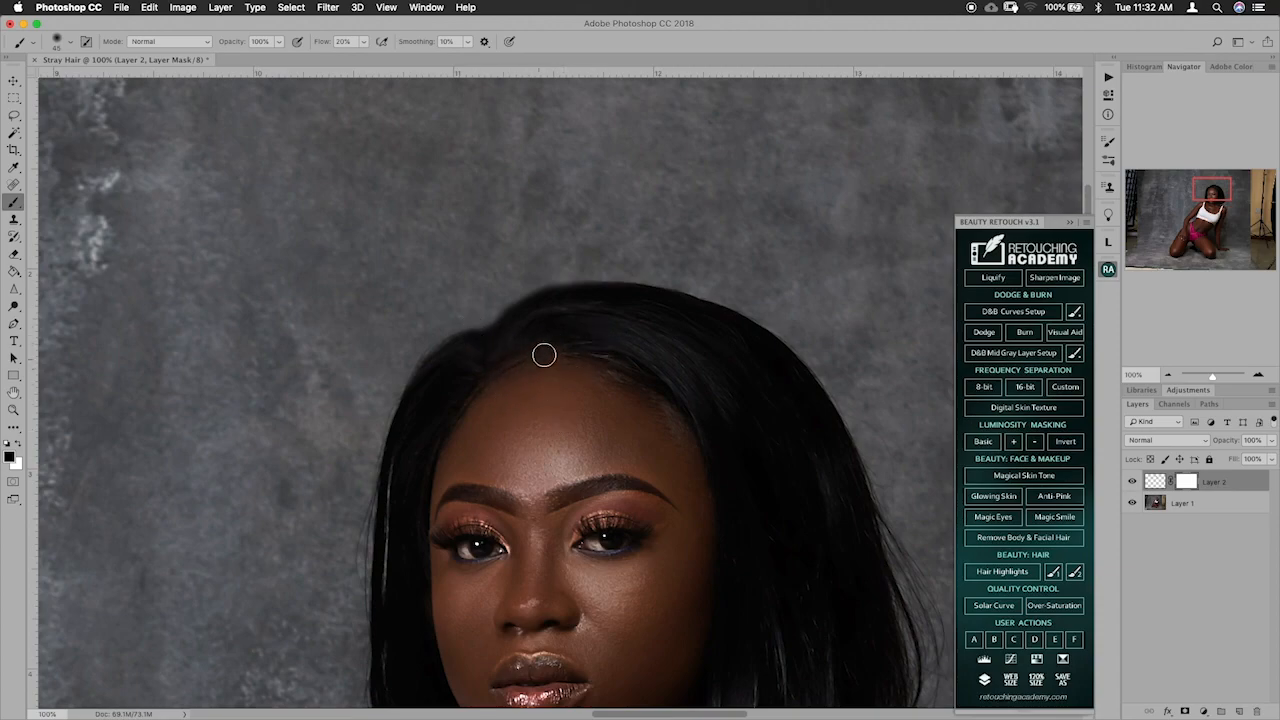
pyautogui.moveTo(616, 300)
pyautogui.mouseDown()
pyautogui.moveTo(528, 310)
pyautogui.moveTo(591, 295)
pyautogui.moveTo(523, 313)
pyautogui.moveTo(522, 329)
pyautogui.moveTo(556, 310)
pyautogui.moveTo(534, 308)
pyautogui.moveTo(423, 377)
pyautogui.moveTo(448, 332)
pyautogui.moveTo(401, 356)
pyautogui.moveTo(566, 276)
pyautogui.mouseUp()
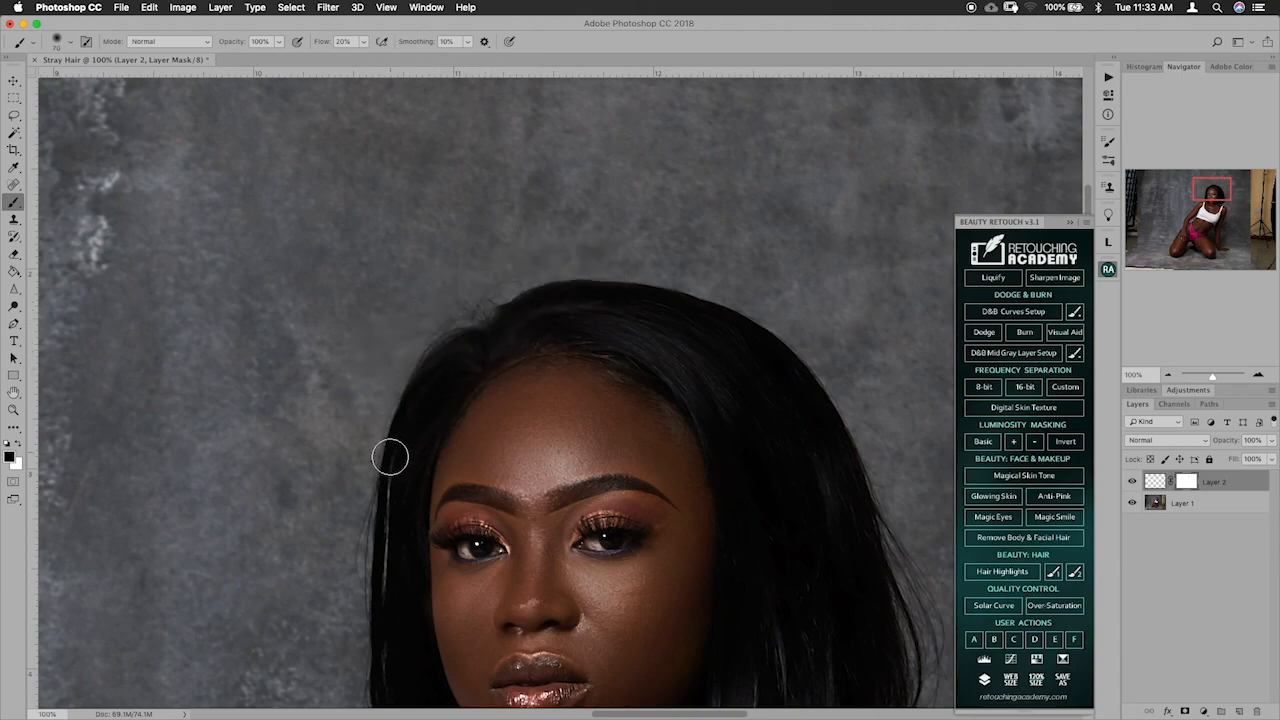
pyautogui.press('super+z')
pyautogui.moveTo(529, 334)
pyautogui.mouseDown()
pyautogui.moveTo(491, 337)
pyautogui.moveTo(504, 320)
pyautogui.moveTo(480, 345)
pyautogui.moveTo(544, 304)
pyautogui.moveTo(516, 311)
pyautogui.moveTo(553, 298)
pyautogui.mouseUp()
pyautogui.moveTo(592, 296)
pyautogui.mouseDown()
pyautogui.moveTo(443, 354)
pyautogui.moveTo(457, 346)
pyautogui.moveTo(423, 380)
pyautogui.moveTo(414, 417)
pyautogui.moveTo(443, 354)
pyautogui.moveTo(511, 319)
pyautogui.moveTo(417, 386)
pyautogui.moveTo(417, 461)
pyautogui.mouseUp()
pyautogui.click(1132, 482)
pyautogui.click(1132, 482)
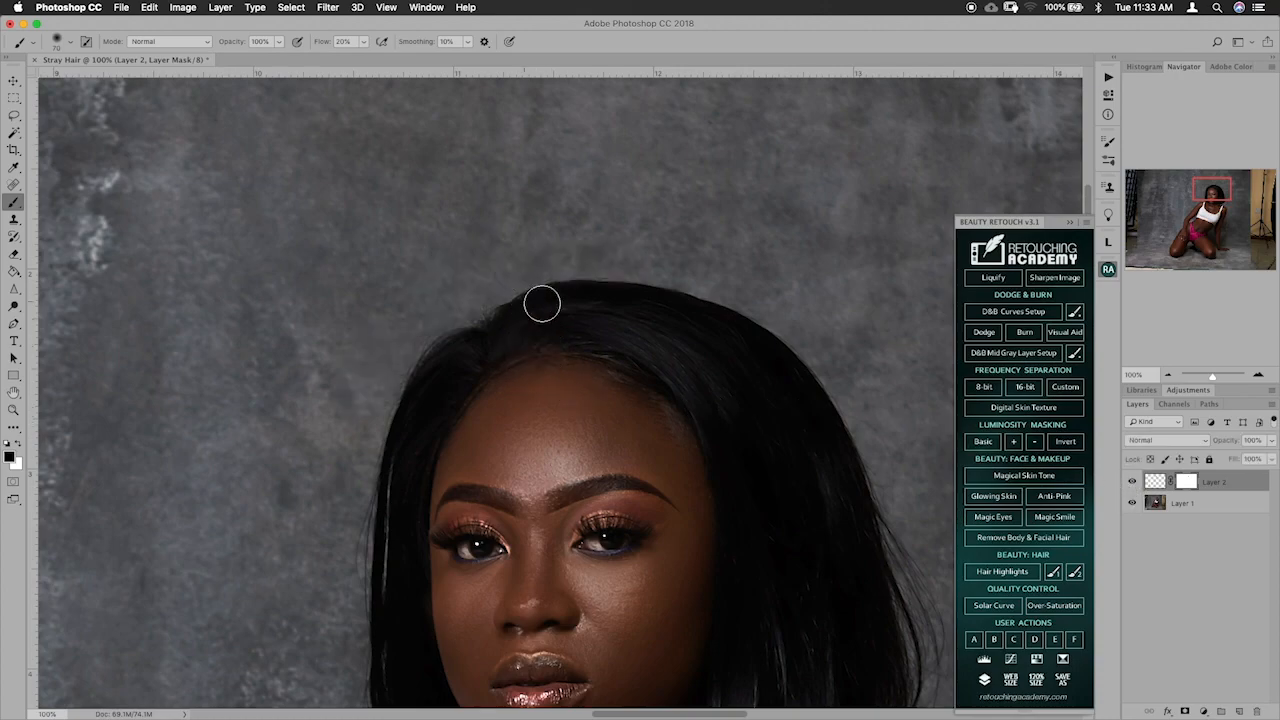
# Step: Paint white on Layer 2's mask along the upper-left hair edge to bring back the cloned backdrop over the remaining flyaways
pyautogui.rightClick(548, 244)
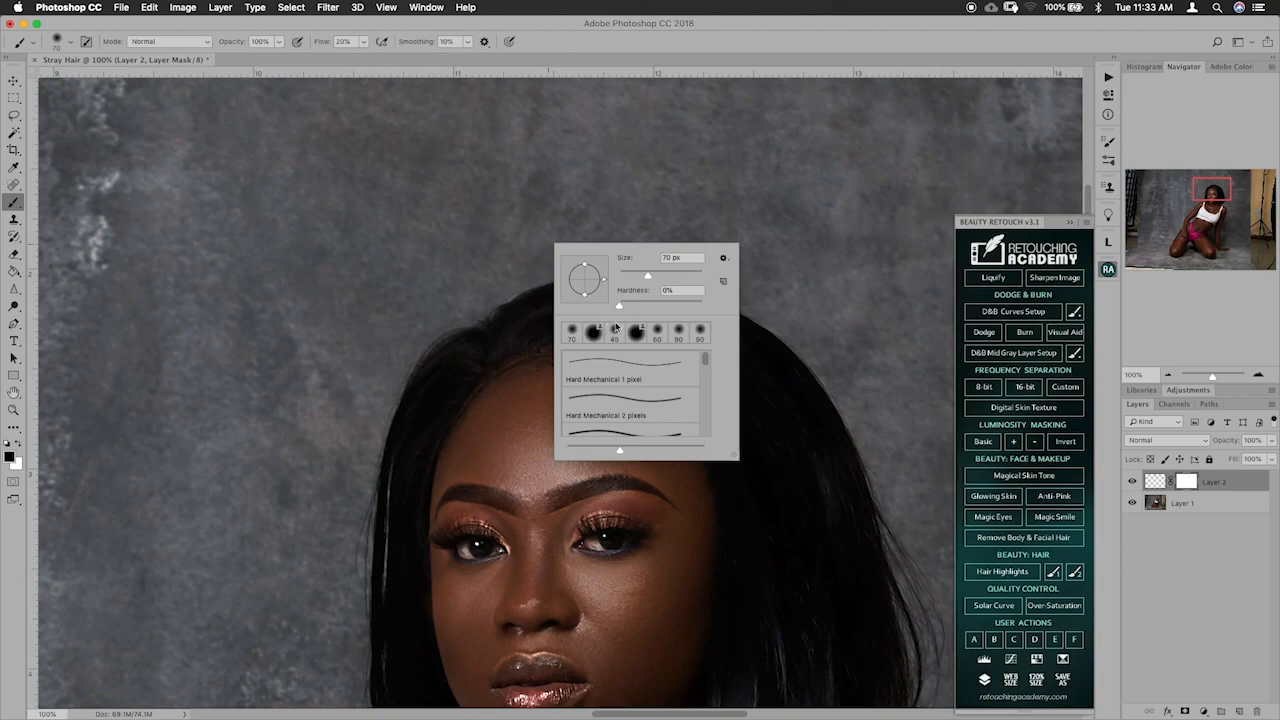
pyautogui.press('Escape')
pyautogui.moveTo(600, 363); pyautogui.dragTo(495, 241)
pyautogui.moveTo(582, 316); pyautogui.dragTo(509, 333)
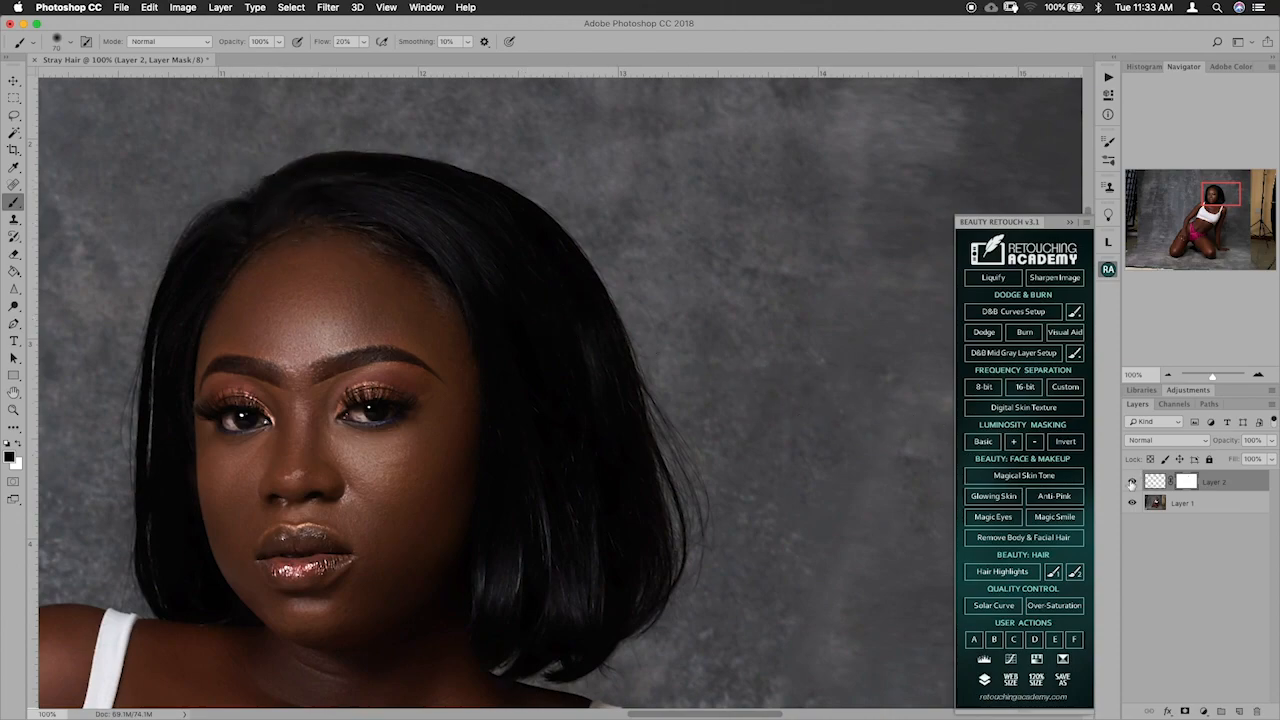
pyautogui.moveTo(311, 293); pyautogui.dragTo(403, 357)
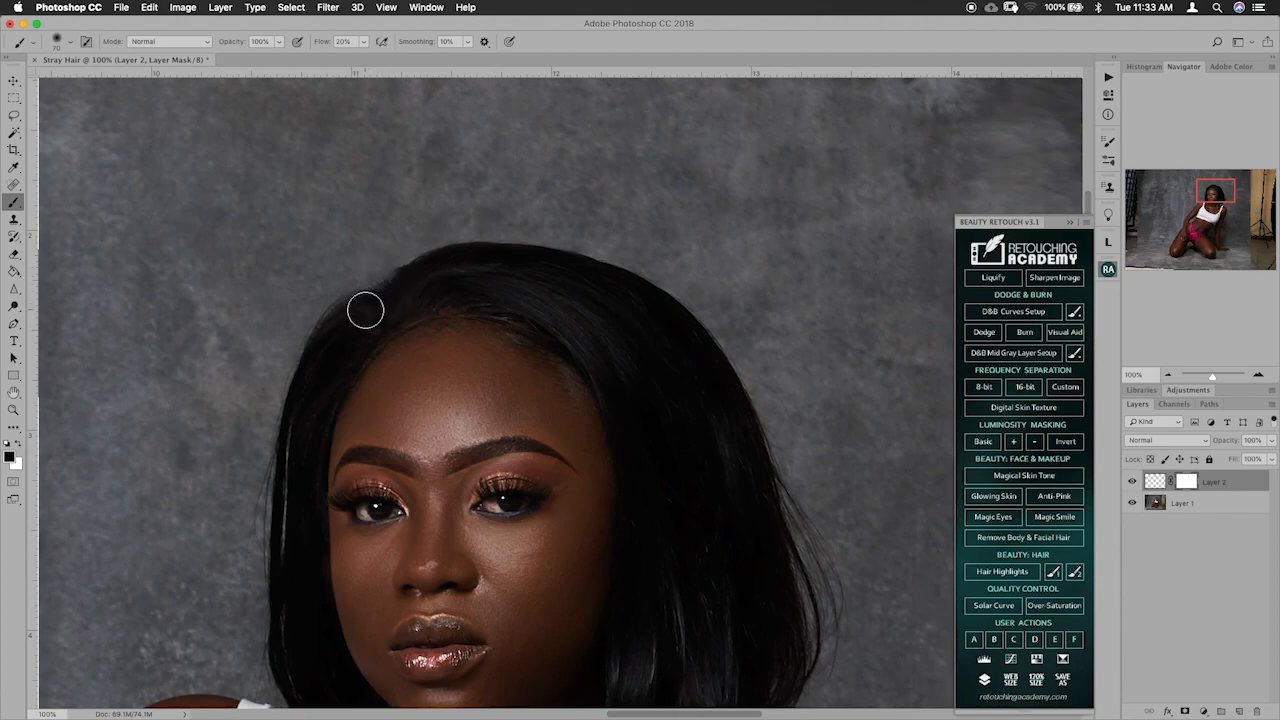
pyautogui.click(18, 444)
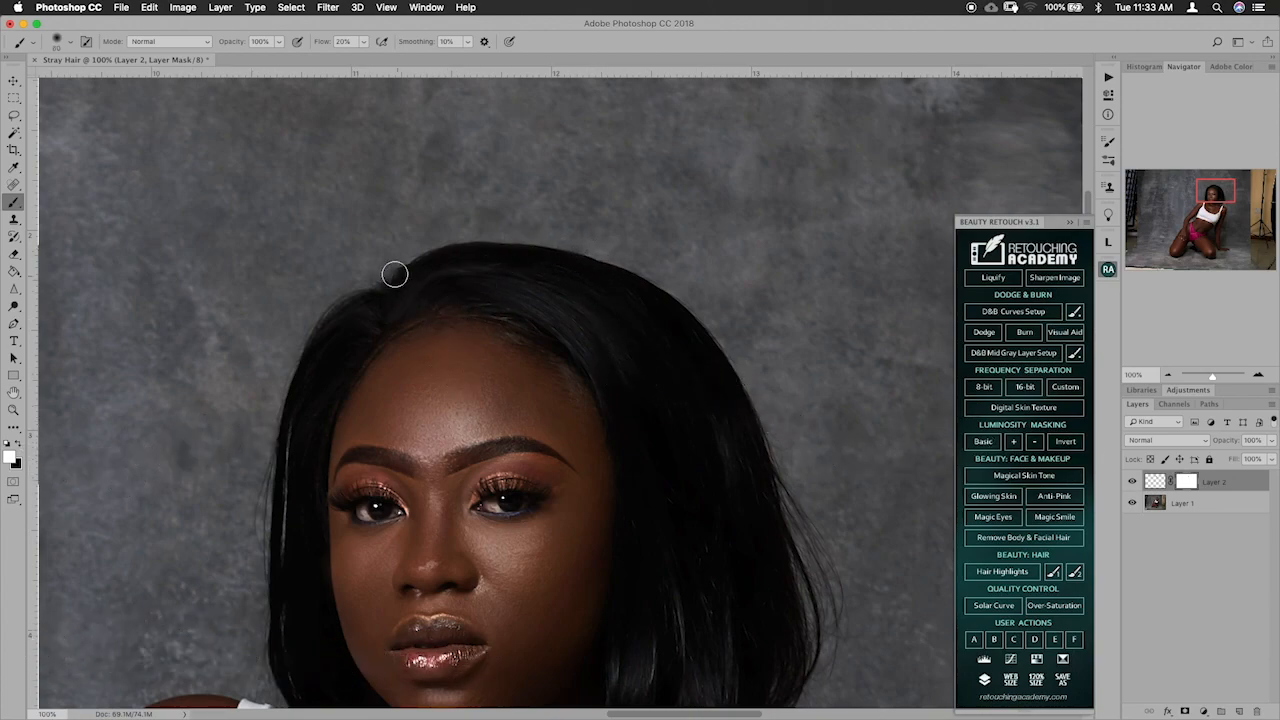
pyautogui.moveTo(384, 269); pyautogui.dragTo(365, 279)
pyautogui.press('super+z')
pyautogui.moveTo(366, 271)
pyautogui.mouseDown()
pyautogui.moveTo(333, 289)
pyautogui.moveTo(439, 238)
pyautogui.mouseUp()
pyautogui.press('x')
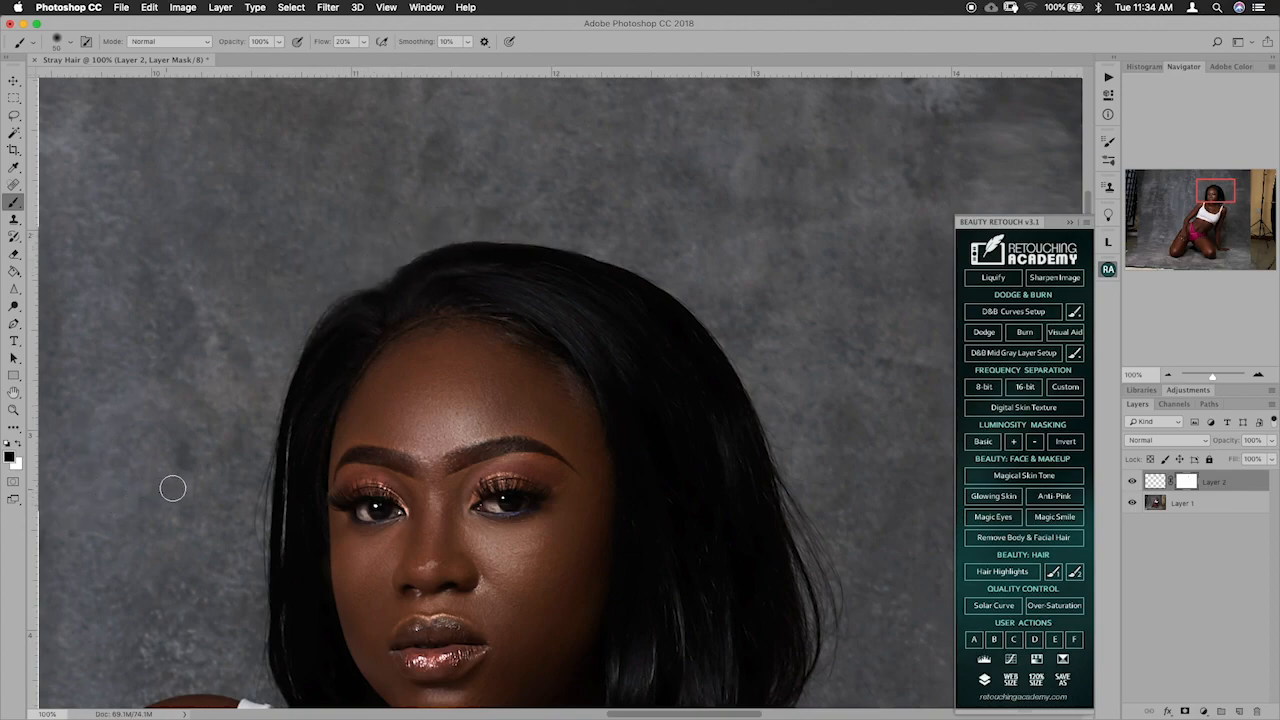
# Step: Outline the stray hairs beside the right edge of the hair in white on a temporary new layer and delete that layer
pyautogui.hscroll(5, 660, 490)
pyautogui.scroll(-3, 660, 490)
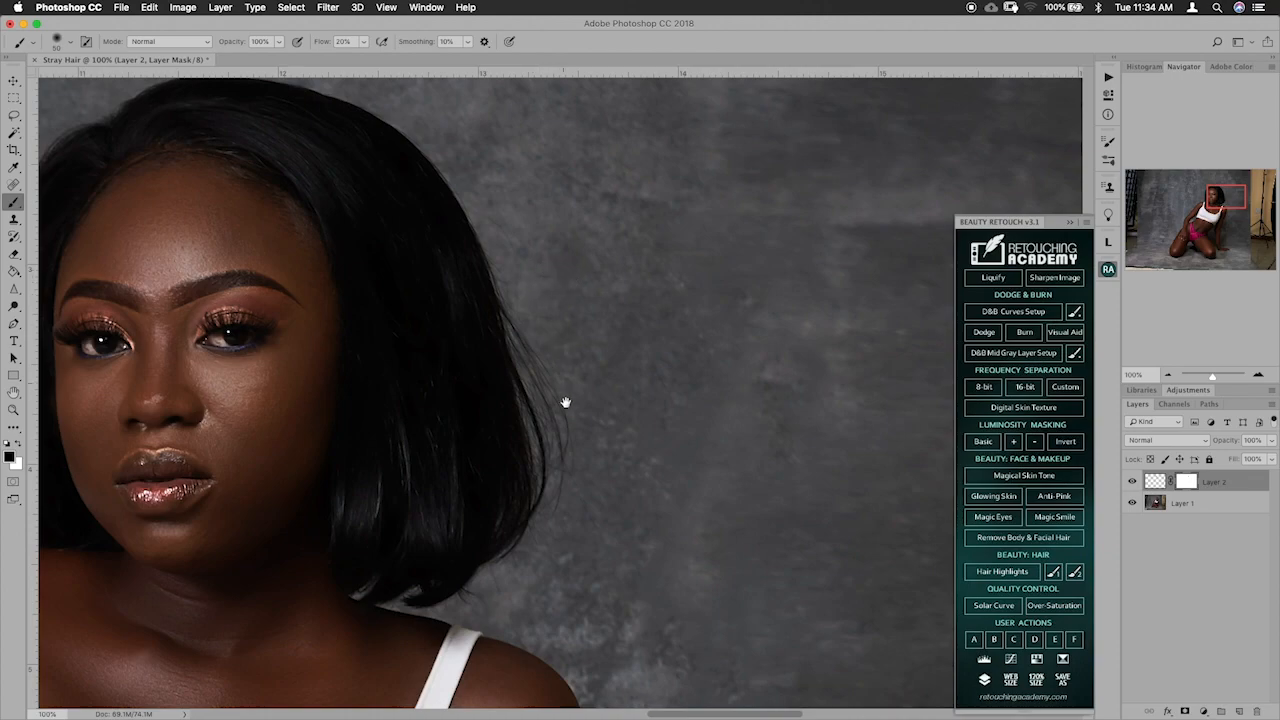
pyautogui.scroll(-2, 565, 393)
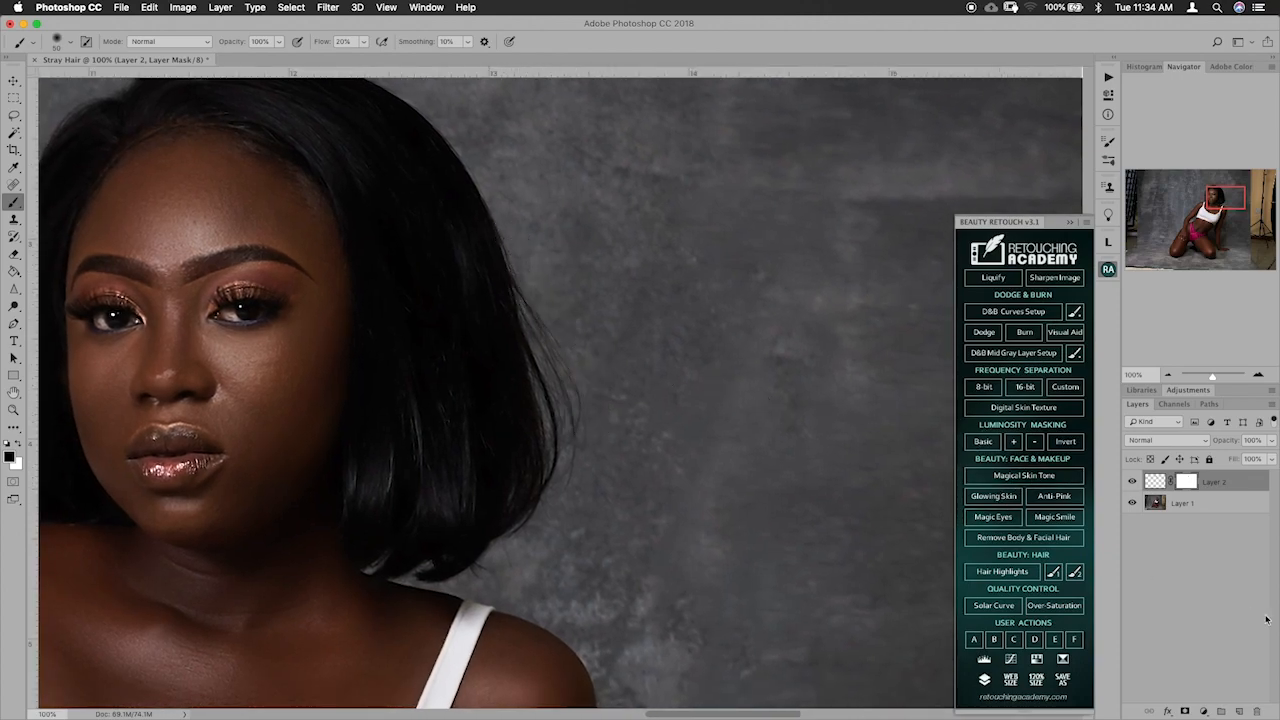
pyautogui.click(1238, 710)
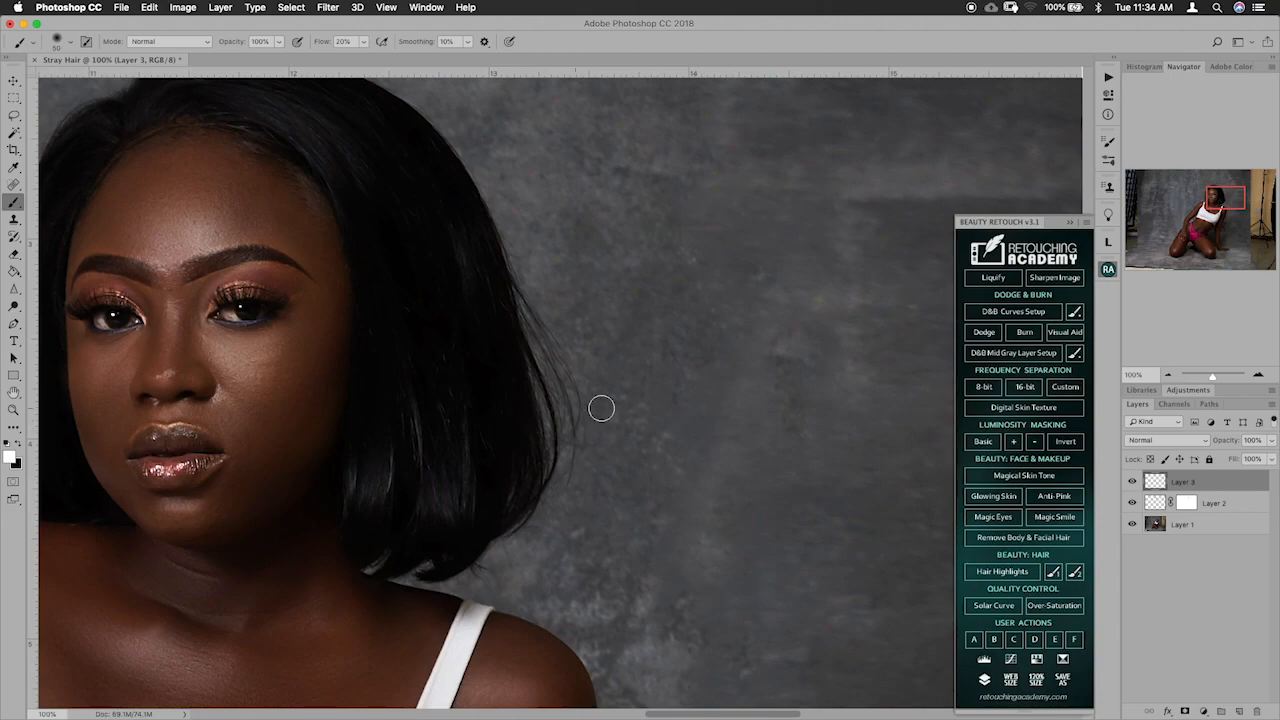
pyautogui.moveTo(540, 257)
pyautogui.mouseDown()
pyautogui.moveTo(535, 351)
pyautogui.moveTo(593, 499)
pyautogui.moveTo(608, 406)
pyautogui.moveTo(577, 311)
pyautogui.moveTo(527, 270)
pyautogui.mouseUp()
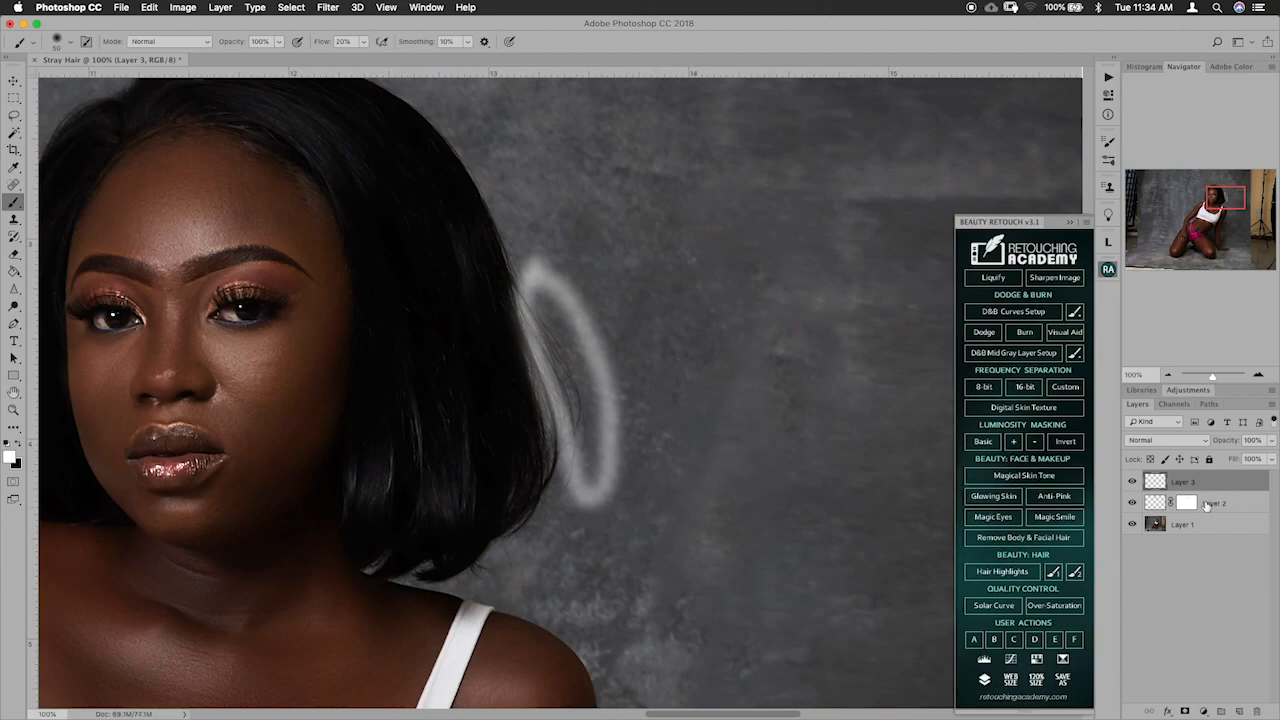
pyautogui.press('Delete')
# Step: Switch to the Clone Stamp tool on Layer 2 and undo the stray test stamps
pyautogui.moveTo(639, 440); pyautogui.dragTo(676, 443)
pyautogui.press('s')
pyautogui.moveTo(299, 172); pyautogui.dragTo(289, 178)
pyautogui.moveTo(709, 461); pyautogui.dragTo(770, 450)
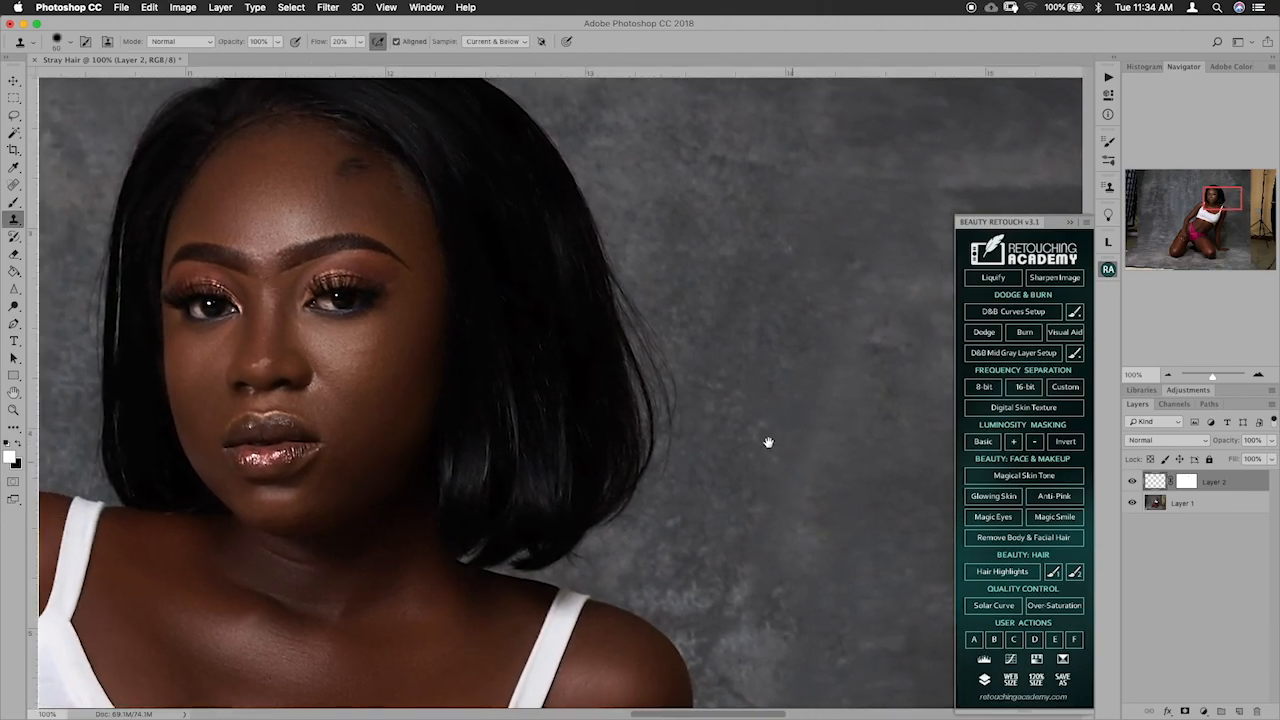
pyautogui.press('super+z')
pyautogui.moveTo(683, 403); pyautogui.dragTo(698, 417)
pyautogui.press('super+z')
pyautogui.press('super+minus')
pyautogui.press('super+minus')
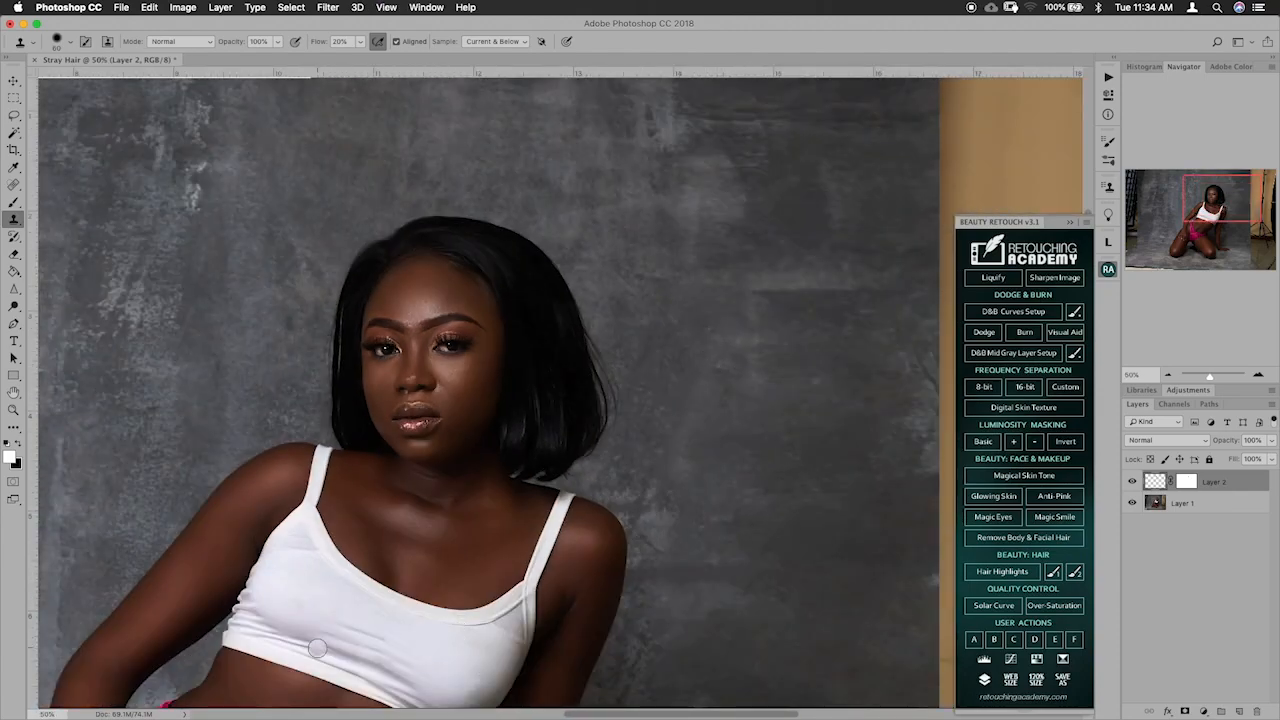
pyautogui.press('super+plus')
pyautogui.press('super+plus')
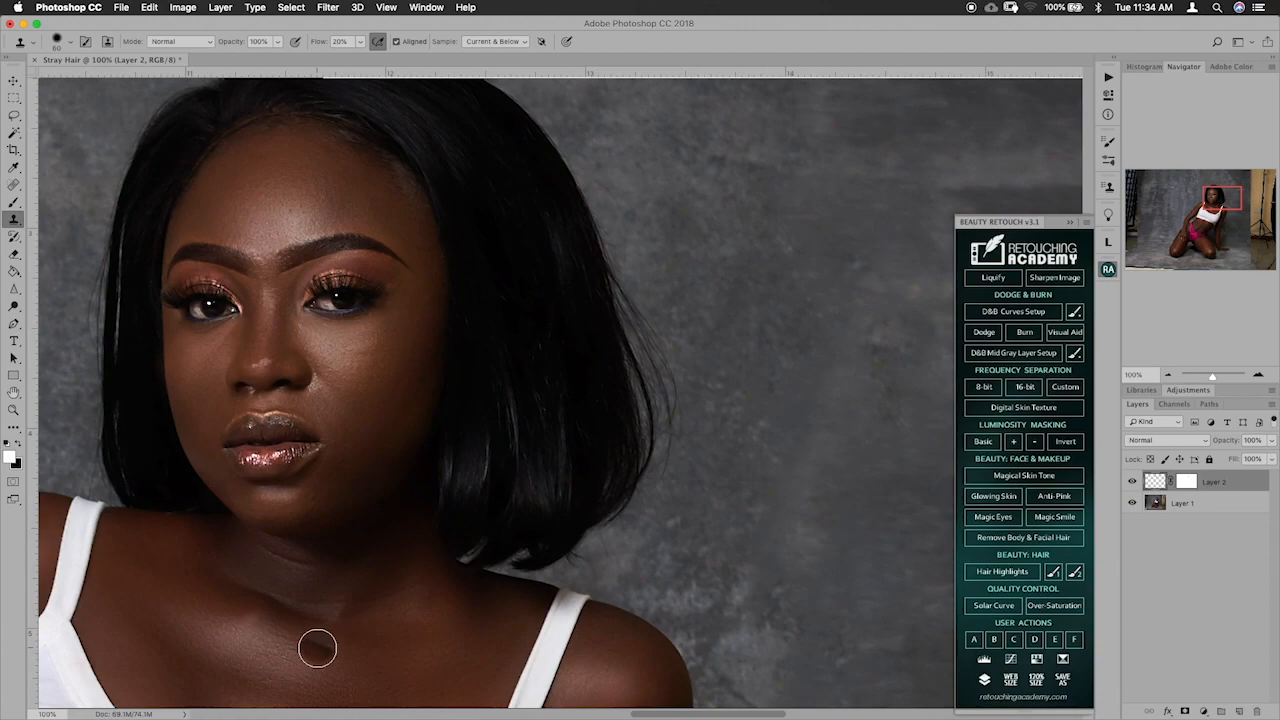
# Step: Sample the clean backdrop beside the right side of the hair and clone it along the upper-right hair edge
pyautogui.moveTo(651, 503); pyautogui.dragTo(502, 487)
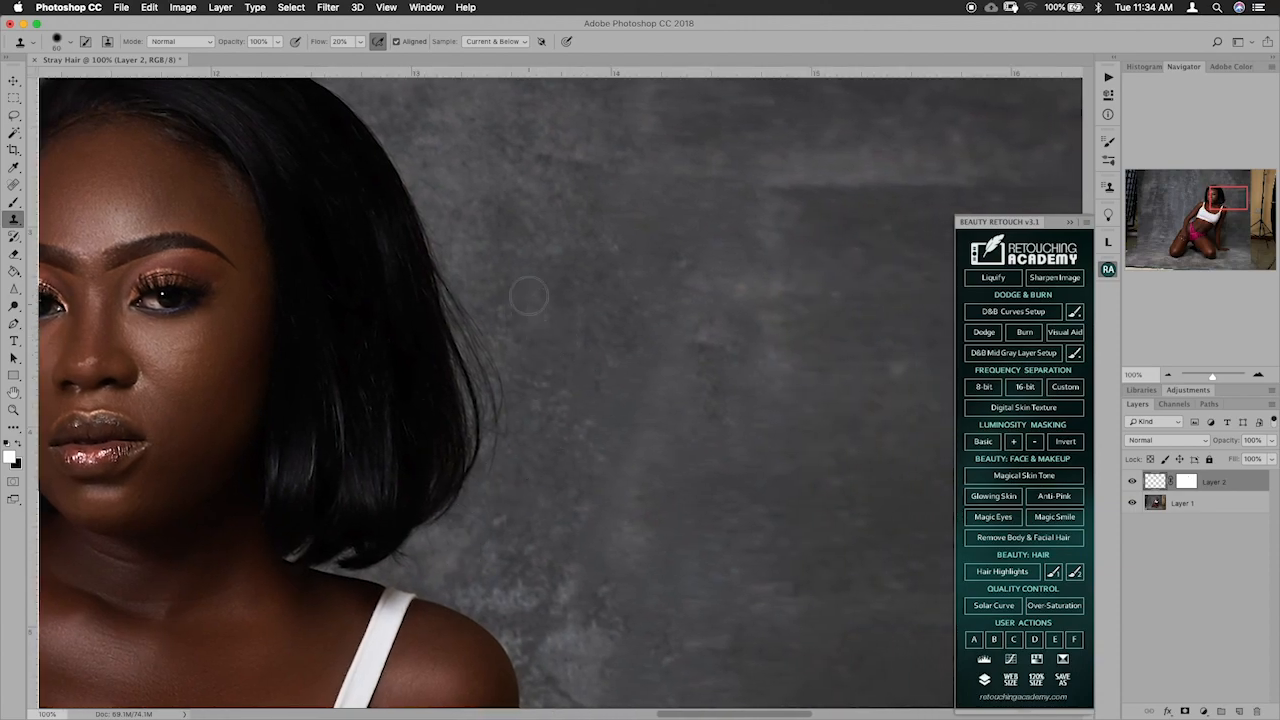
pyautogui.keyDown('alt'); pyautogui.click(541, 261); pyautogui.keyUp('alt')
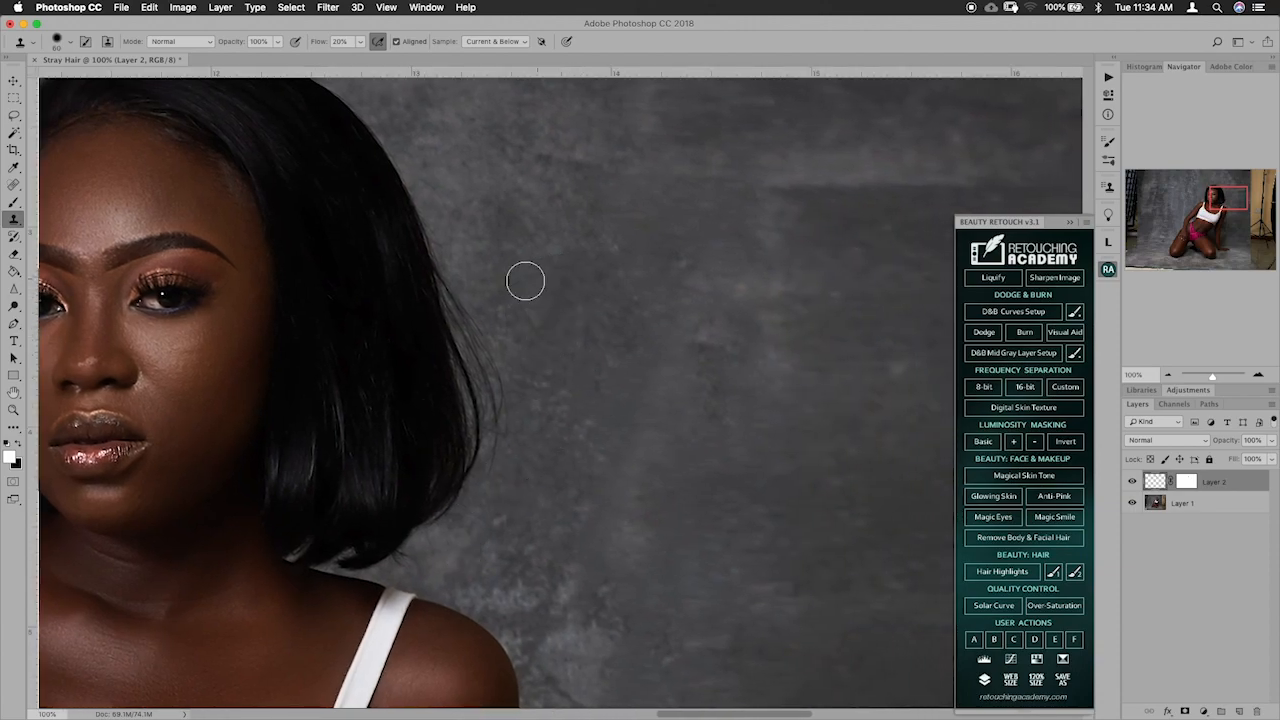
pyautogui.moveTo(432, 194)
pyautogui.mouseDown()
pyautogui.moveTo(406, 163)
pyautogui.moveTo(446, 214)
pyautogui.mouseUp()
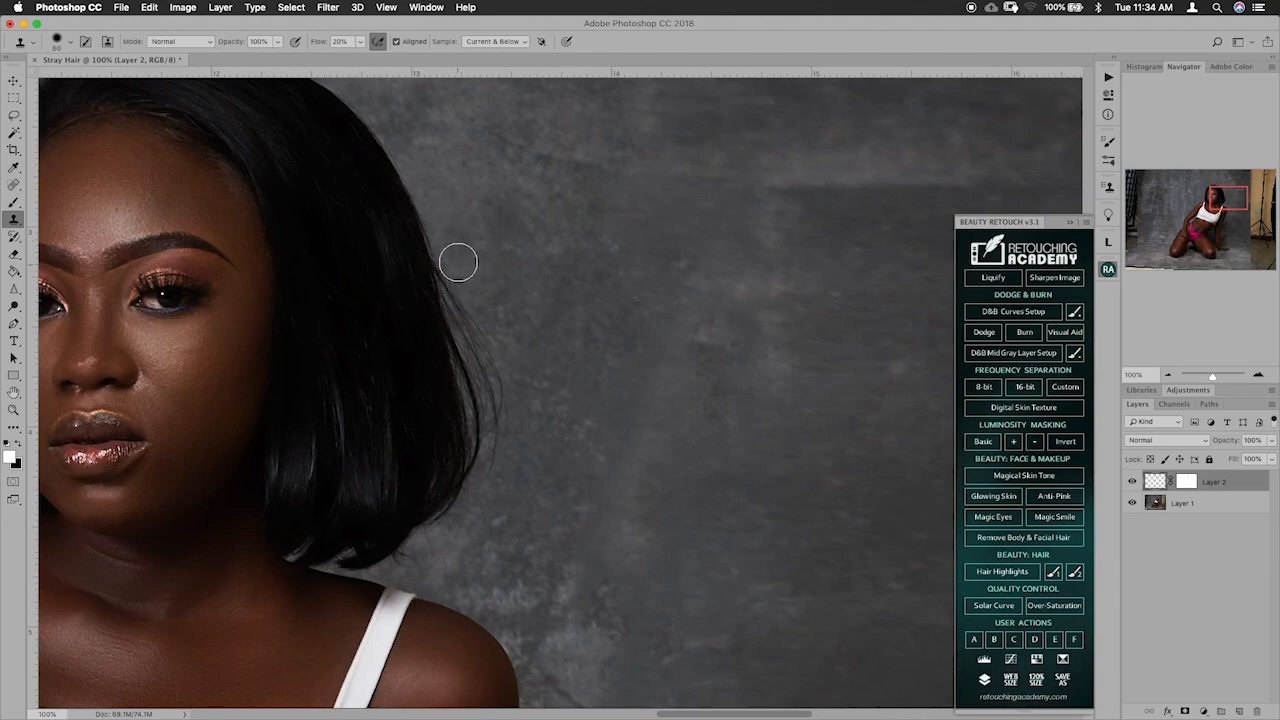
# Step: Resample the backdrop further down and clone it over the flyaways along the middle of the right hair edge
pyautogui.scroll(-3, 470, 250)
pyautogui.hscroll(2, 470, 250)
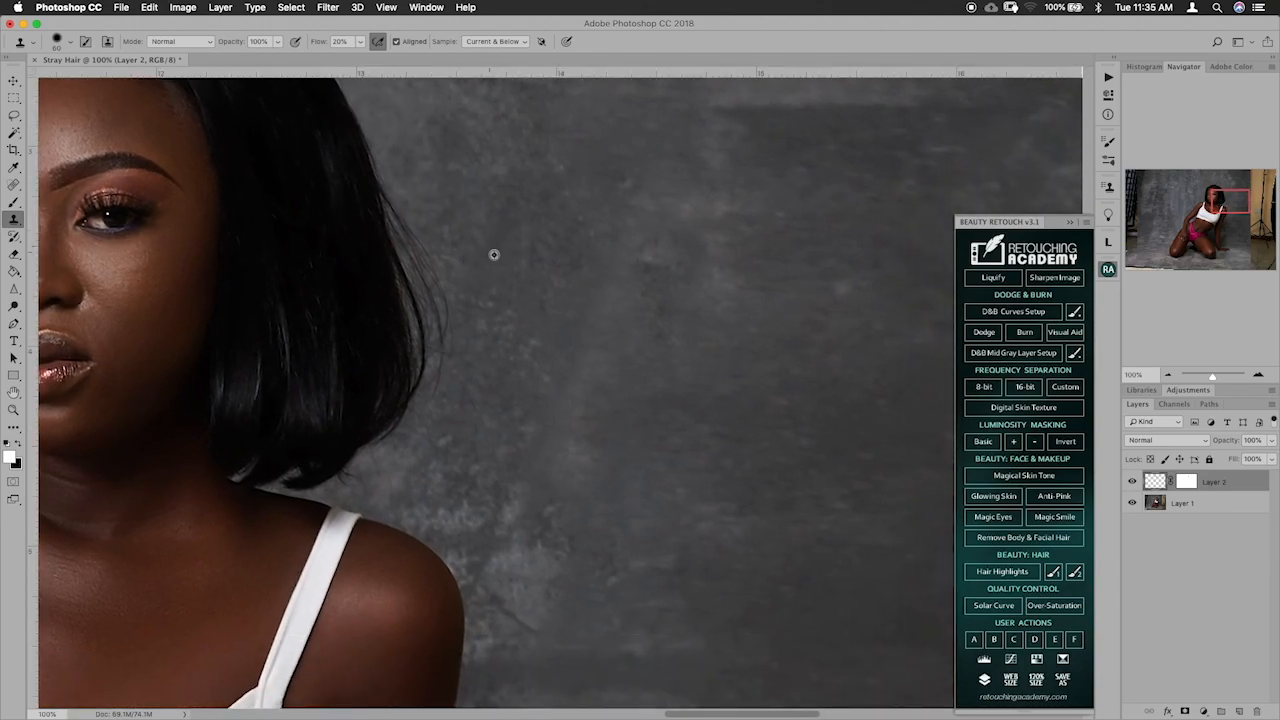
pyautogui.keyDown('alt'); pyautogui.click(468, 192); pyautogui.keyUp('alt')
pyautogui.moveTo(386, 160)
pyautogui.mouseDown()
pyautogui.moveTo(423, 220)
pyautogui.moveTo(408, 223)
pyautogui.moveTo(394, 191)
pyautogui.moveTo(446, 317)
pyautogui.moveTo(478, 341)
pyautogui.mouseUp()
# Step: Enlarge the clone brush and stamp backdrop over the remaining flyaways along the lower-right hair edge
pyautogui.press(']')
pyautogui.press(']')
pyautogui.press(']')
pyautogui.press(']')
pyautogui.press(']')
pyautogui.press(']')
pyautogui.press(']')
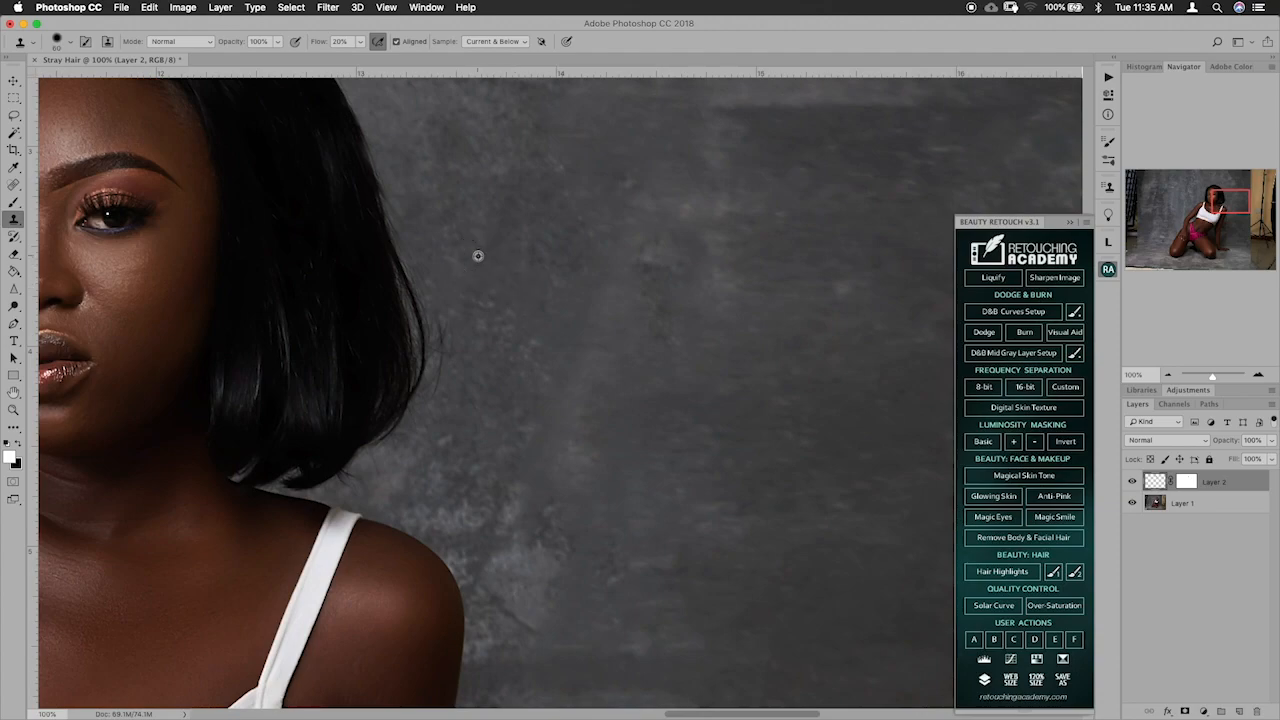
pyautogui.moveTo(442, 358)
pyautogui.mouseDown()
pyautogui.moveTo(436, 393)
pyautogui.moveTo(474, 402)
pyautogui.mouseUp()
pyautogui.moveTo(456, 374)
pyautogui.mouseDown()
pyautogui.moveTo(400, 214)
pyautogui.moveTo(414, 252)
pyautogui.moveTo(394, 234)
pyautogui.moveTo(397, 186)
pyautogui.moveTo(379, 179)
pyautogui.moveTo(391, 195)
pyautogui.mouseUp()
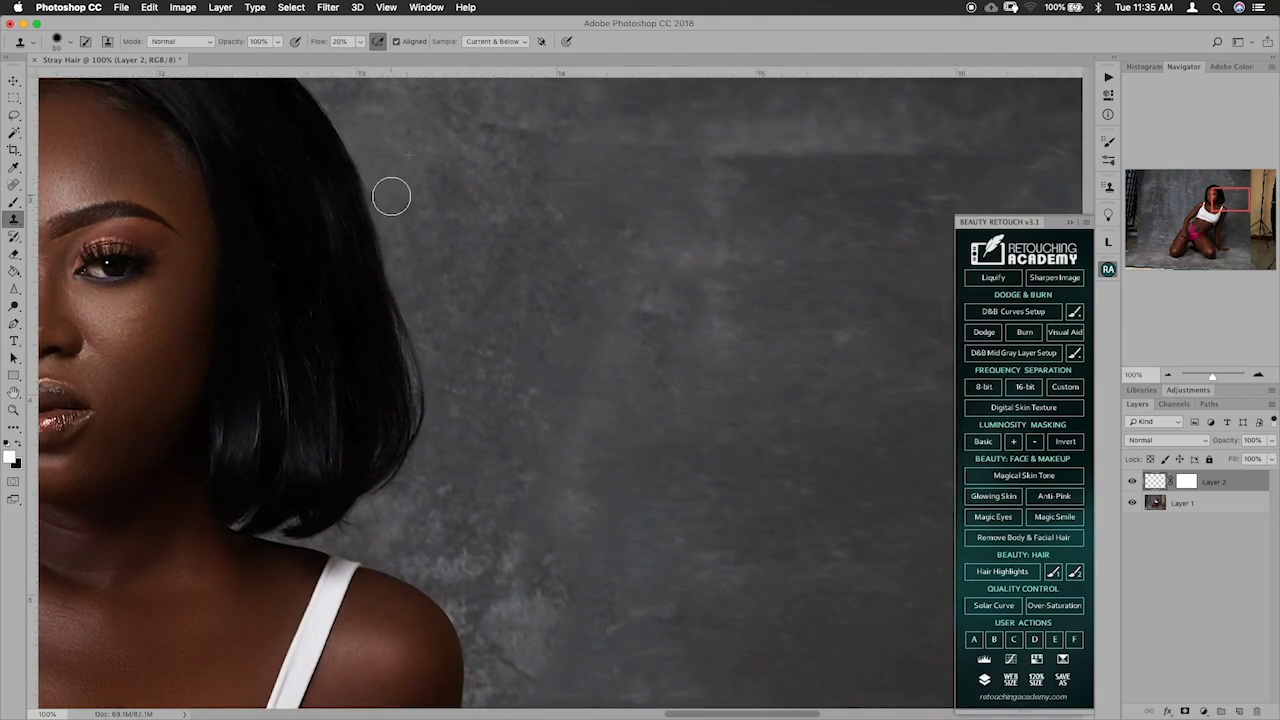
pyautogui.scroll(-4, 457, 294)
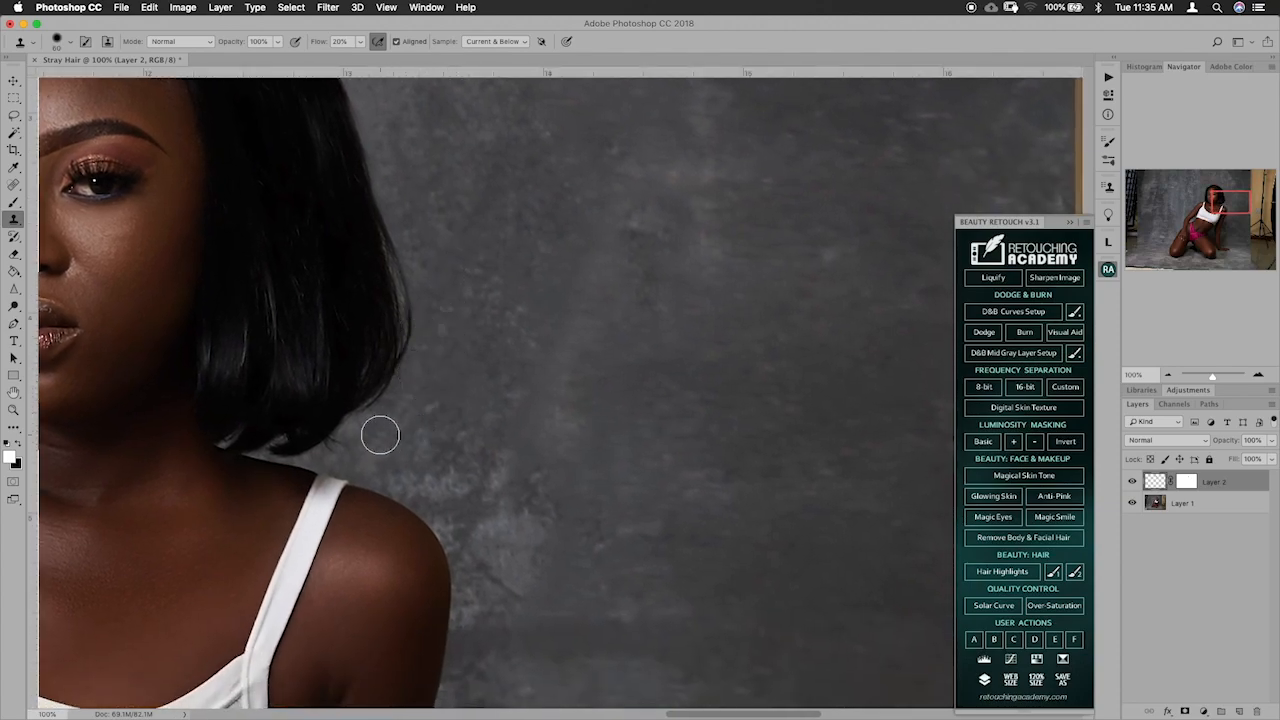
pyautogui.moveTo(409, 394)
pyautogui.mouseDown()
pyautogui.moveTo(433, 310)
pyautogui.moveTo(400, 226)
pyautogui.mouseUp()
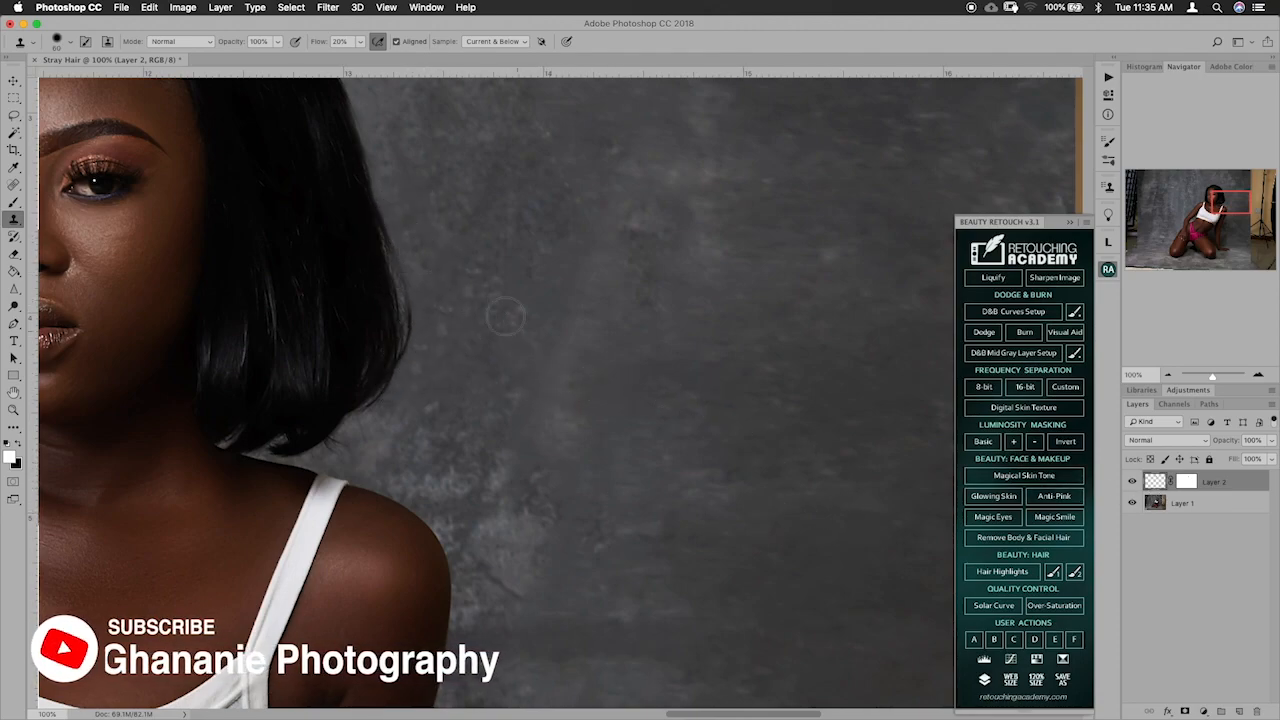
# Step: Paint black on Layer 2's mask with a soft 80 px brush along the right hair edge to restore its detail
pyautogui.moveTo(443, 371); pyautogui.dragTo(498, 393)
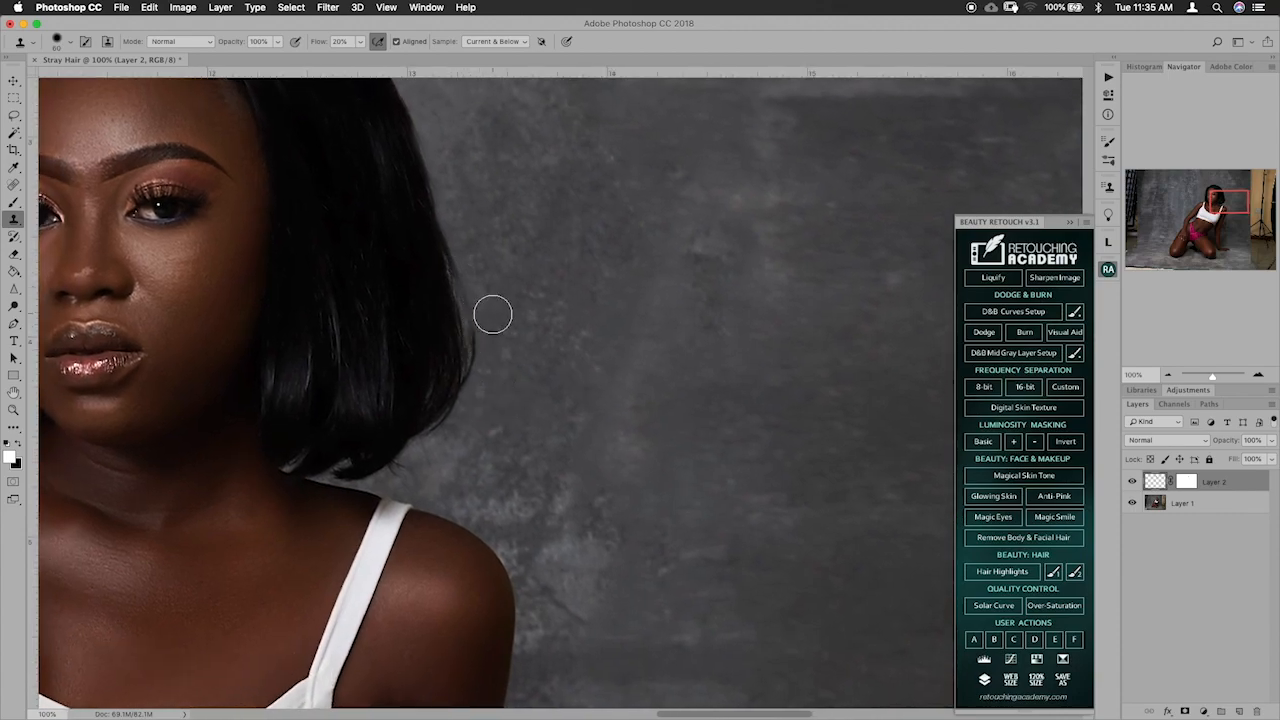
pyautogui.press('b')
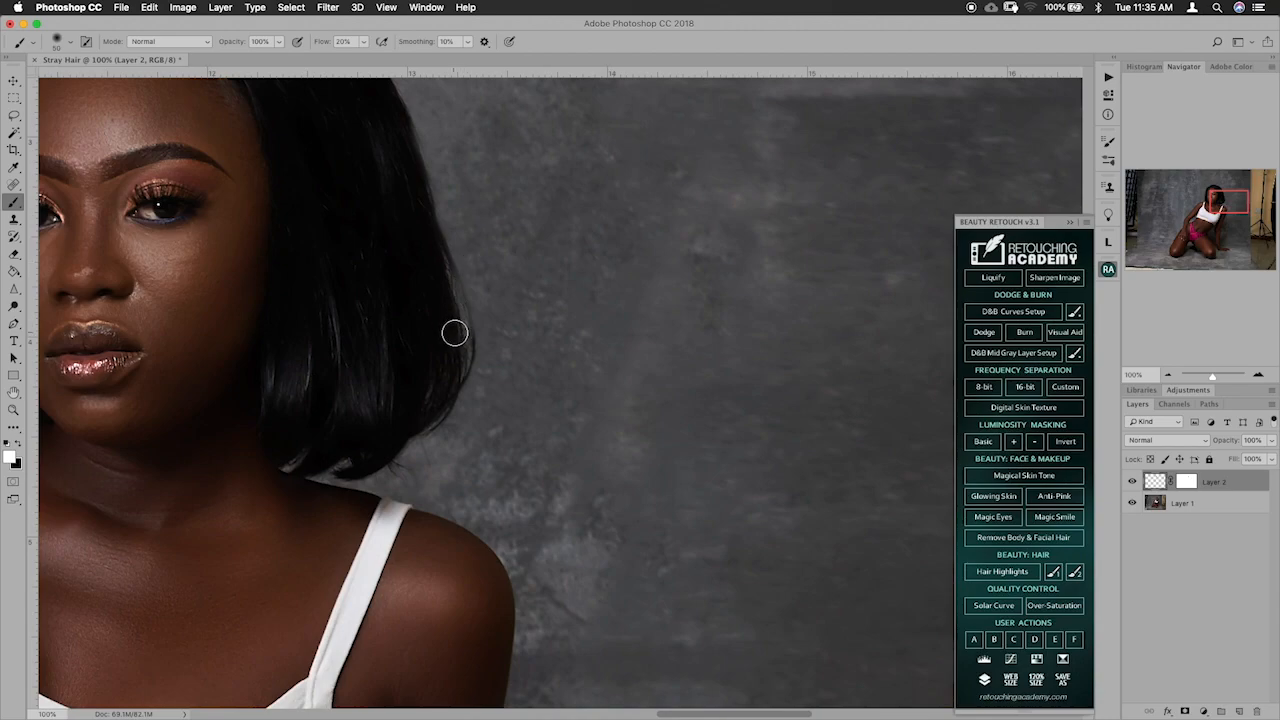
pyautogui.moveTo(511, 369); pyautogui.dragTo(536, 376)
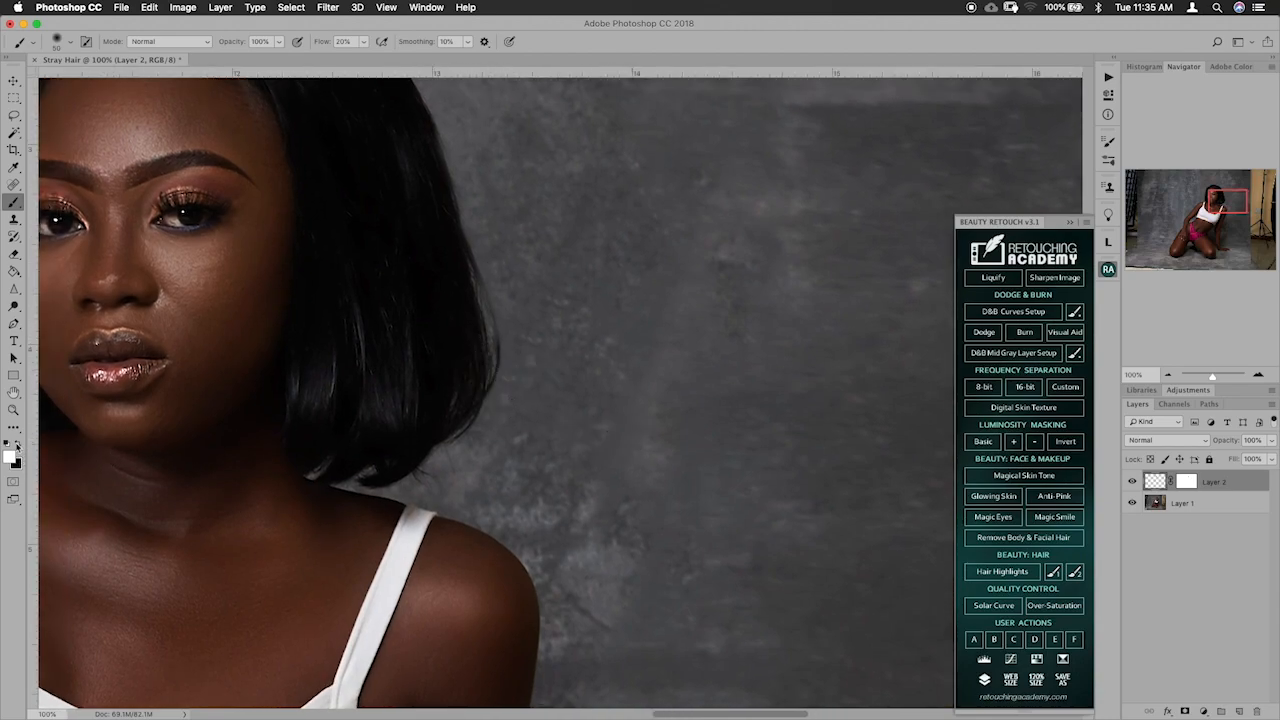
pyautogui.moveTo(503, 351); pyautogui.dragTo(511, 363)
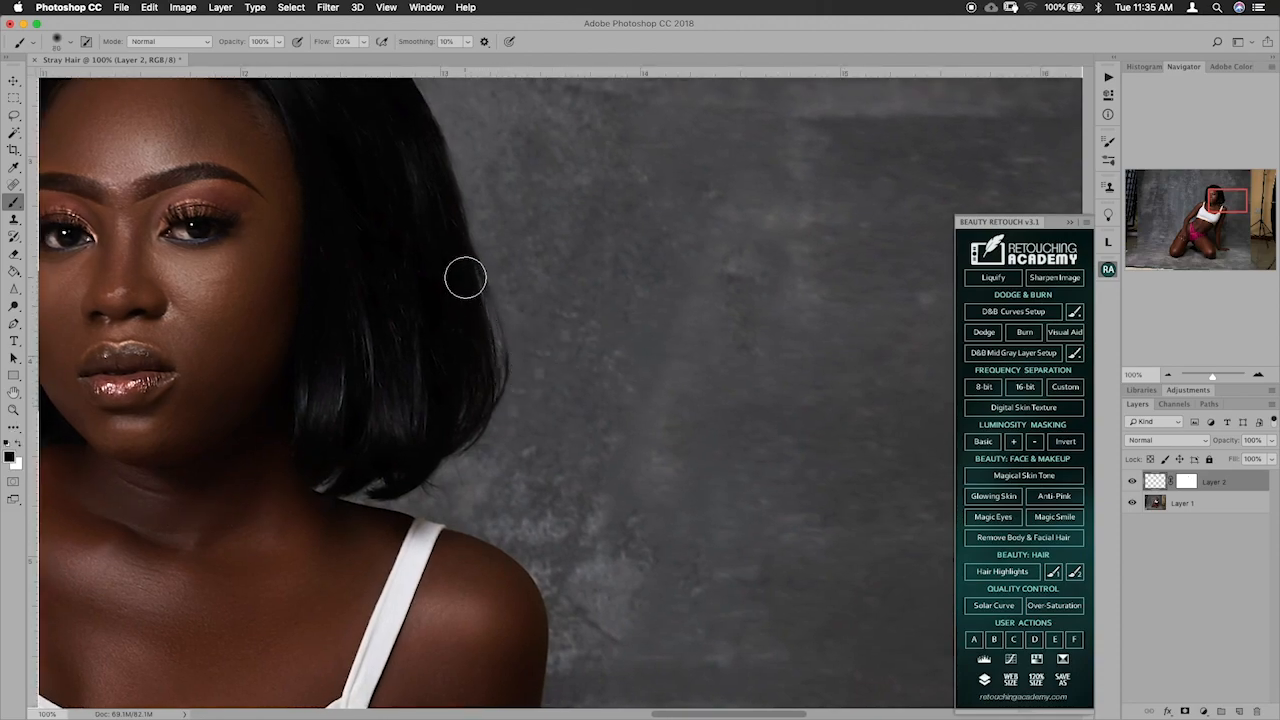
pyautogui.click(464, 292)
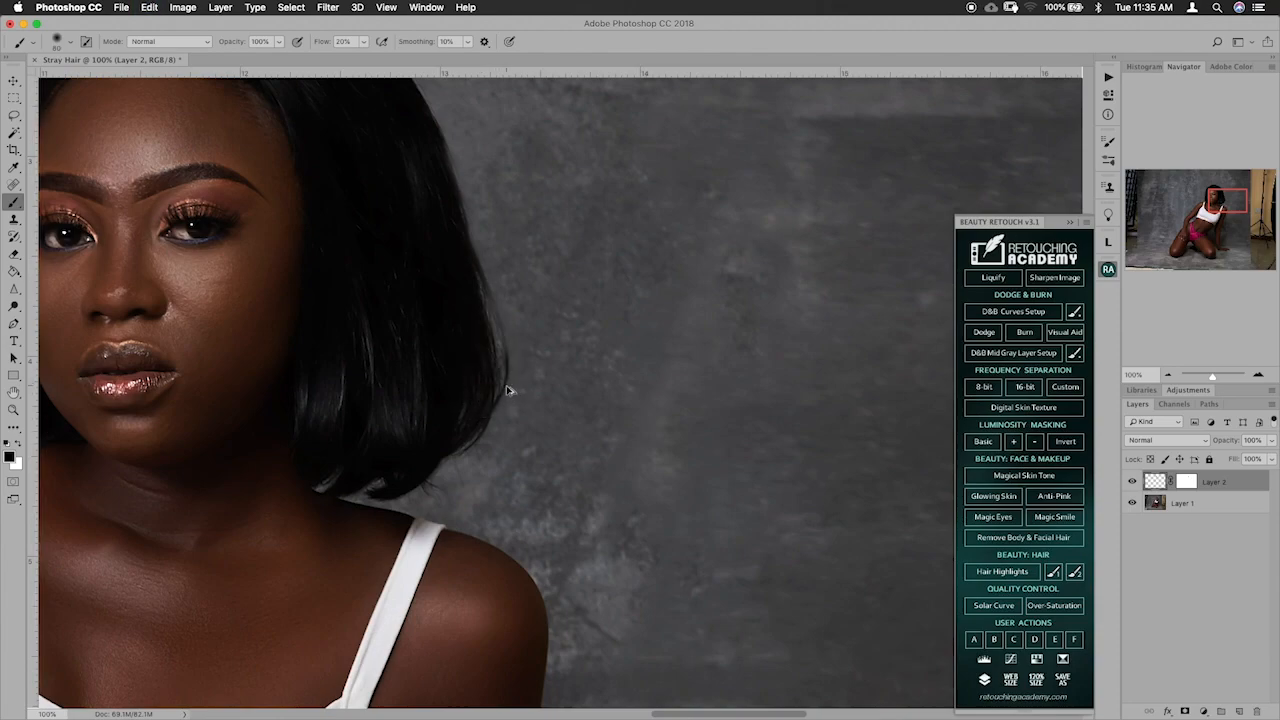
pyautogui.click(1186, 482)
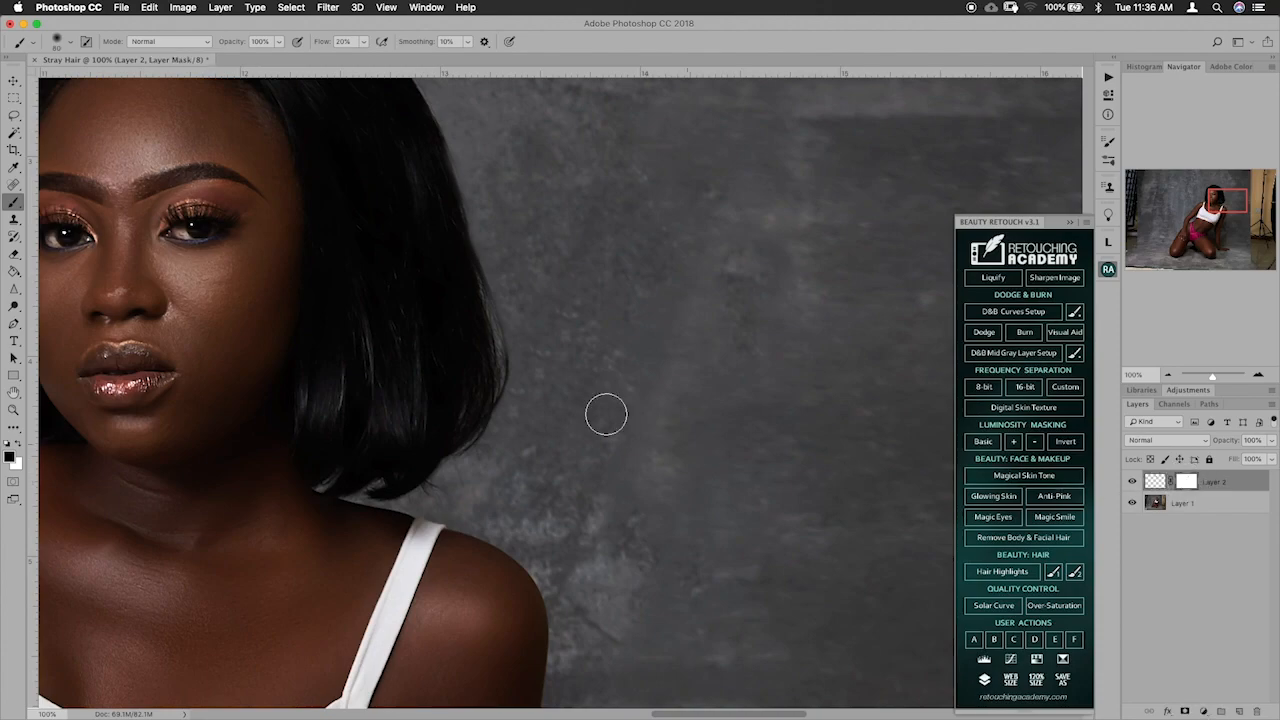
pyautogui.moveTo(486, 324)
pyautogui.mouseDown()
pyautogui.moveTo(487, 356)
pyautogui.moveTo(464, 277)
pyautogui.moveTo(491, 363)
pyautogui.moveTo(460, 410)
pyautogui.moveTo(485, 338)
pyautogui.moveTo(488, 361)
pyautogui.moveTo(451, 263)
pyautogui.mouseUp()
pyautogui.scroll(5, 506, 380)
pyautogui.moveTo(460, 380)
pyautogui.mouseDown()
pyautogui.moveTo(429, 257)
pyautogui.moveTo(467, 383)
pyautogui.mouseUp()
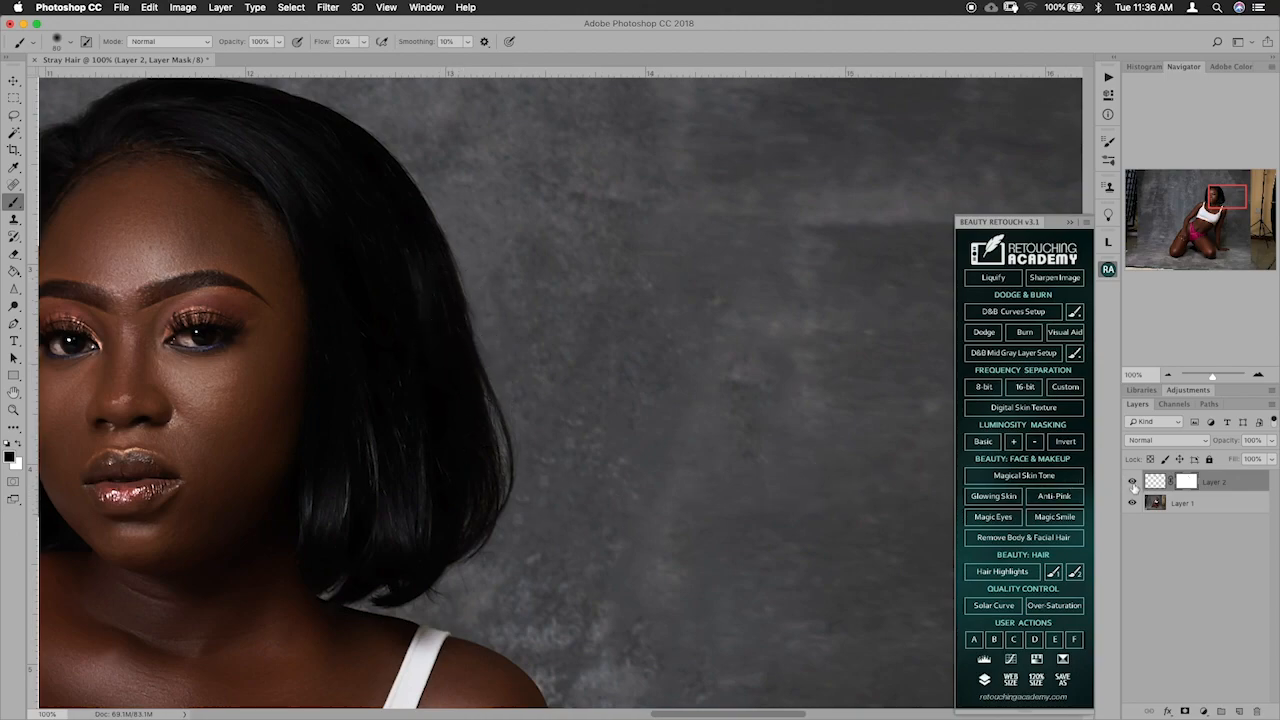
# Step: Compare the right-side retouch with the original by toggling Layer 2's visibility
pyautogui.click(1132, 482)
pyautogui.click(1132, 482)
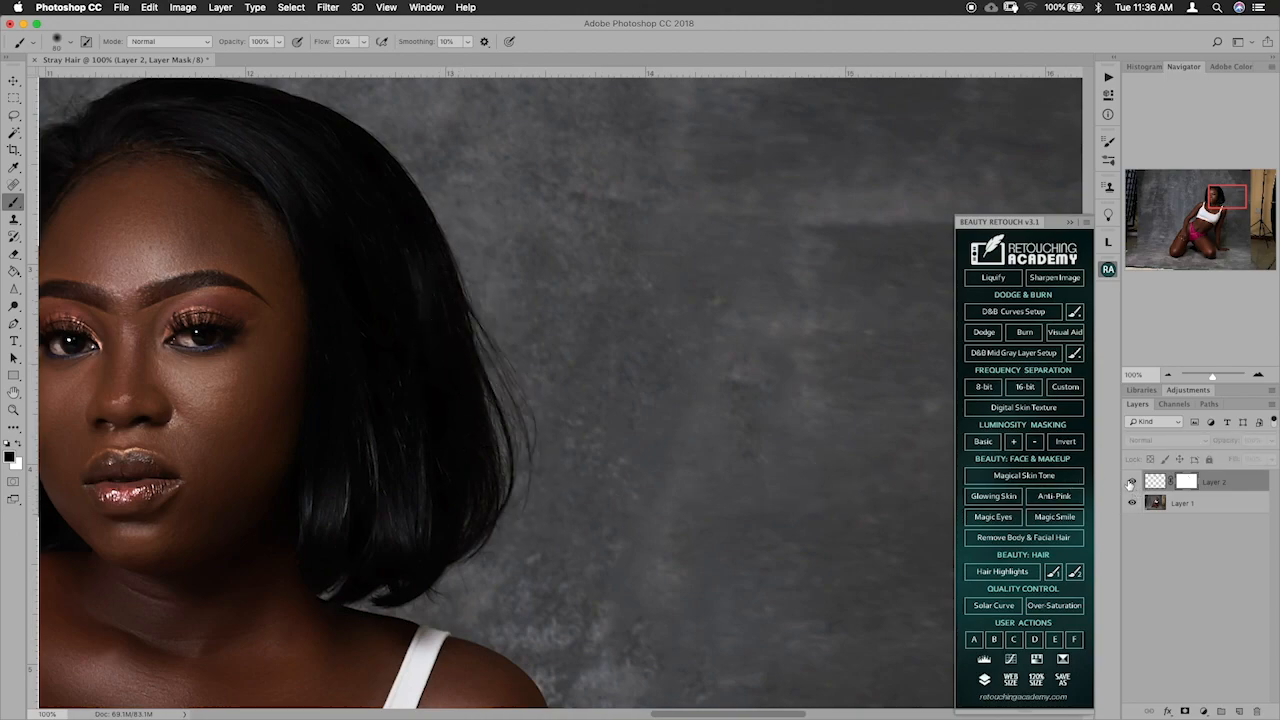
pyautogui.click(1132, 482)
pyautogui.click(1132, 482)
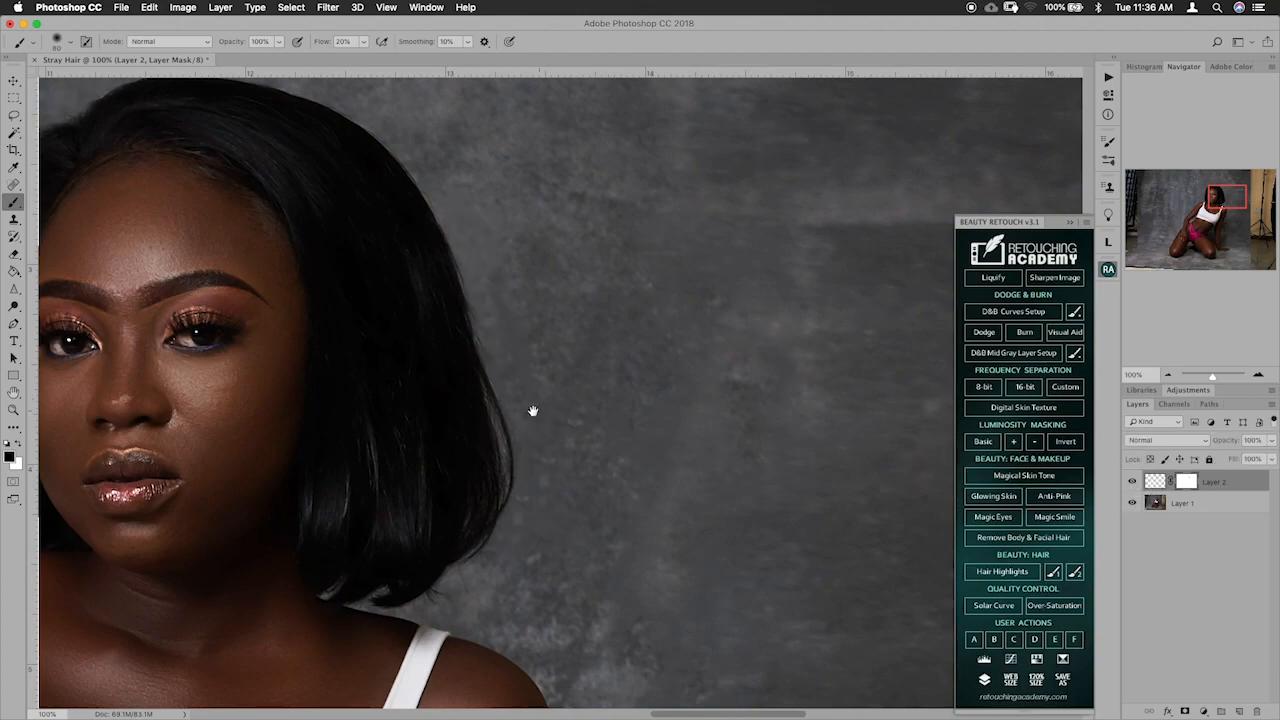
# Step: Return to the Clone Stamp tool and make Layer 2's image, not its mask, the editing target
pyautogui.moveTo(537, 411); pyautogui.dragTo(490, 388)
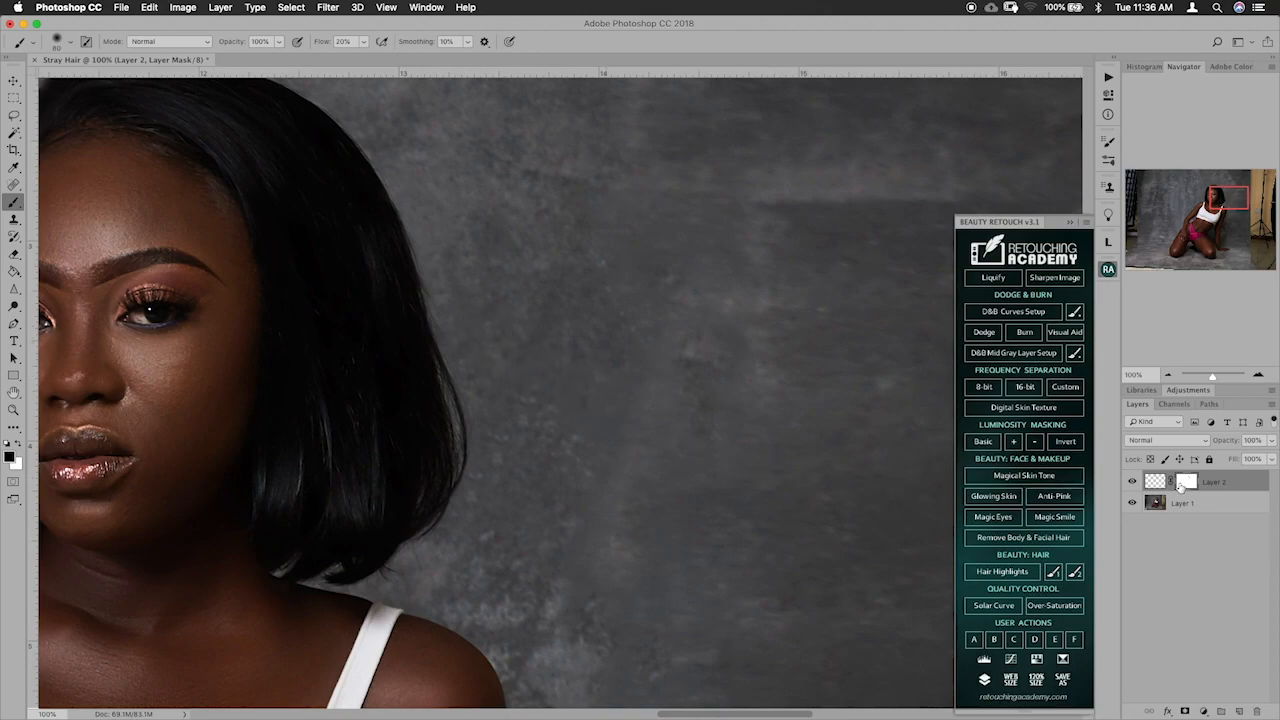
pyautogui.moveTo(503, 457)
pyautogui.mouseDown()
pyautogui.moveTo(566, 369)
pyautogui.moveTo(521, 413)
pyautogui.moveTo(548, 380)
pyautogui.mouseUp()
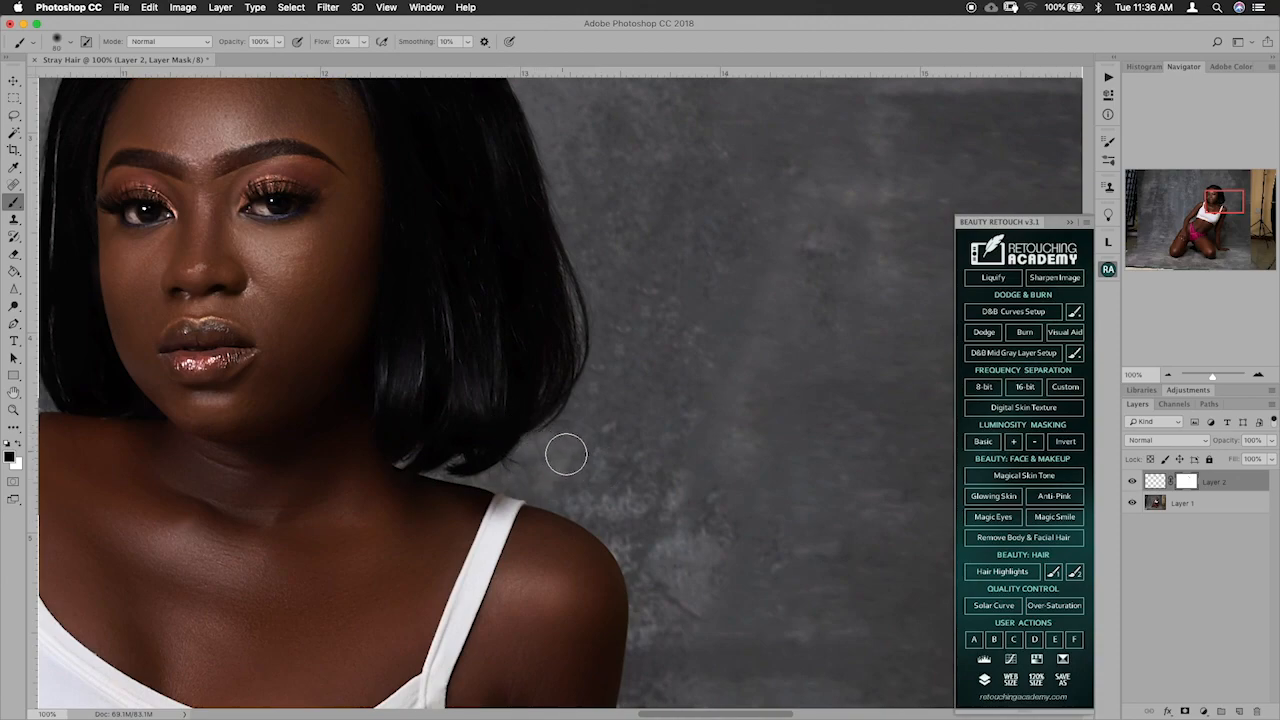
pyautogui.press('s')
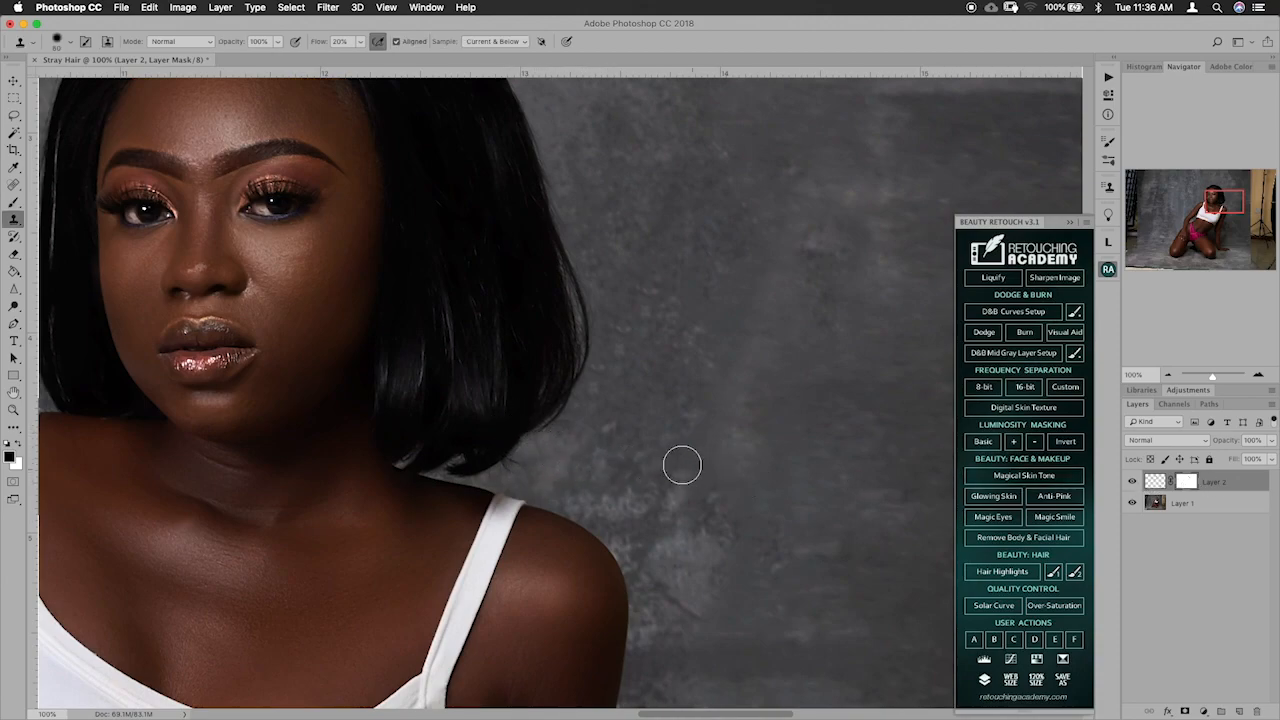
pyautogui.click(1155, 482)
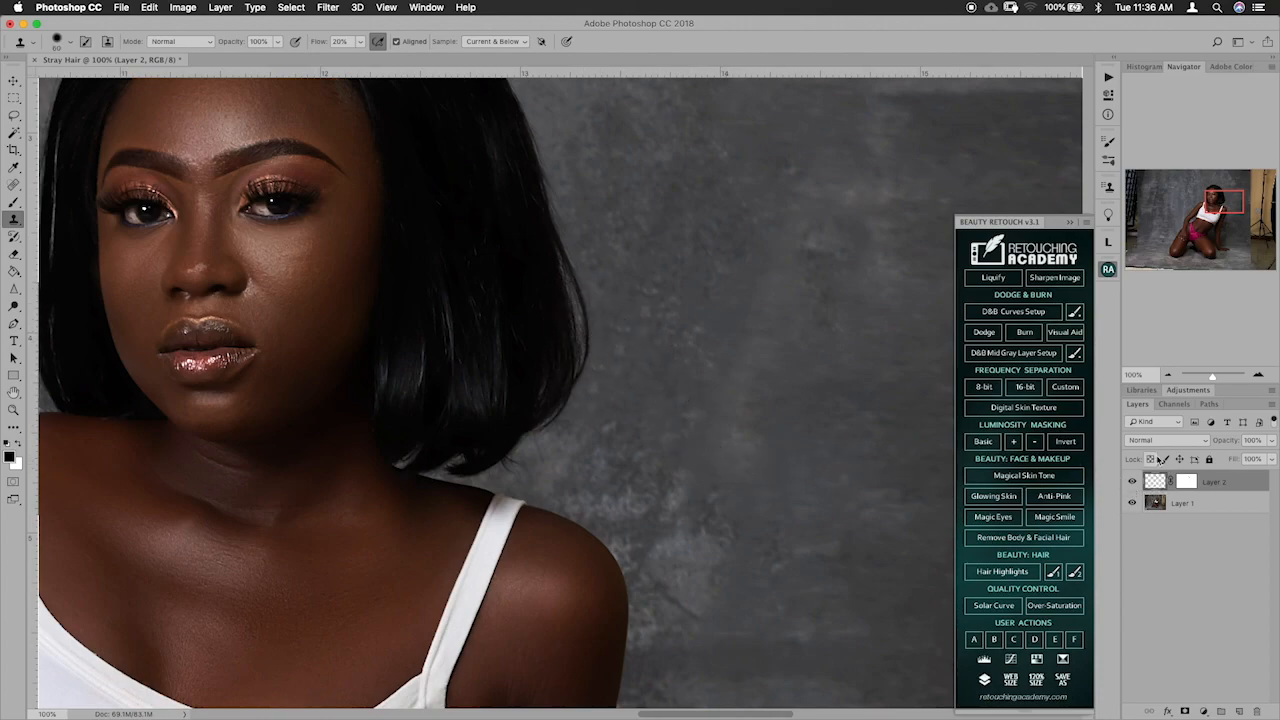
pyautogui.click(1188, 482)
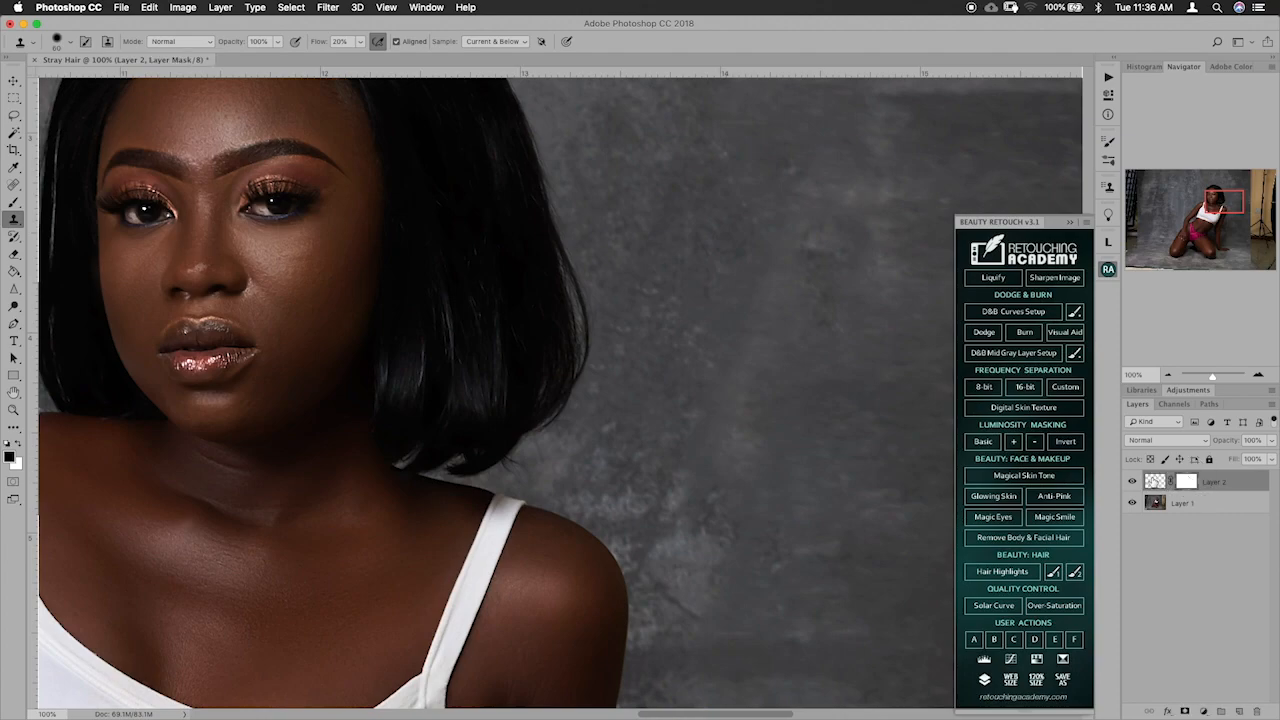
pyautogui.click(1155, 482)
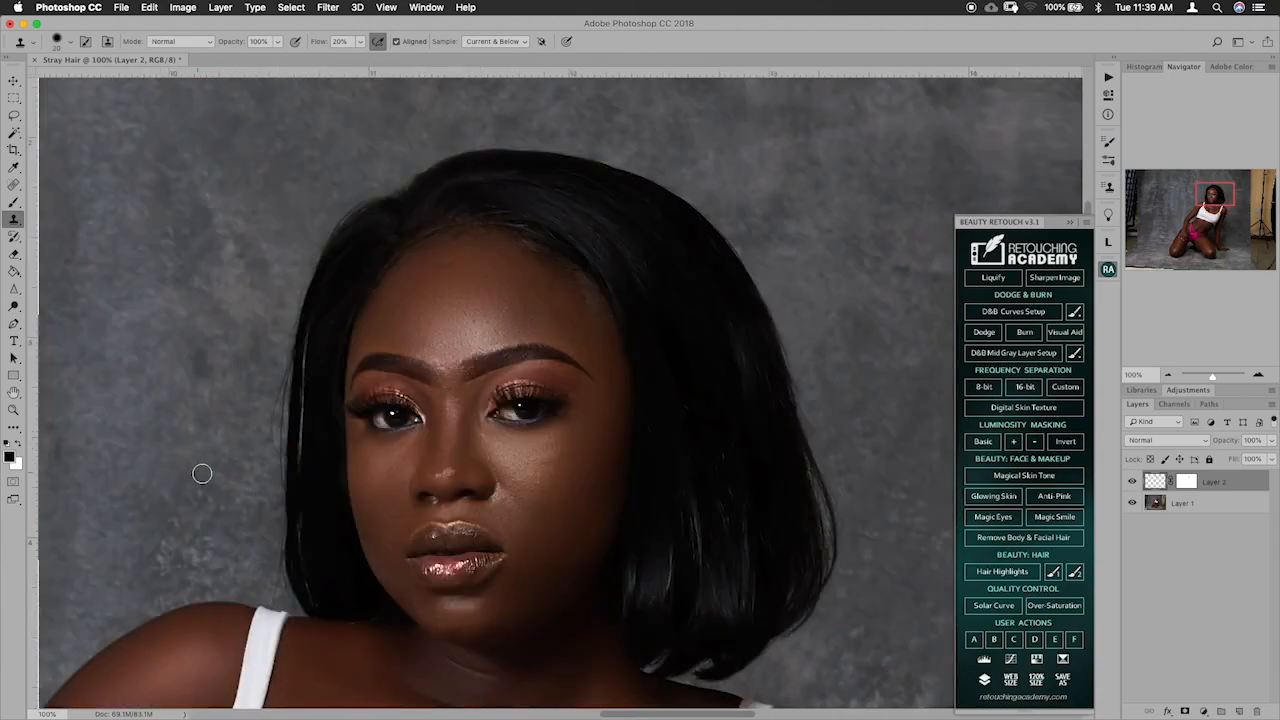
# Step: Sample the backdrop beside the left side of the hair and clone it over the flyaways along the left hair edge
pyautogui.moveTo(270, 414); pyautogui.dragTo(259, 430)
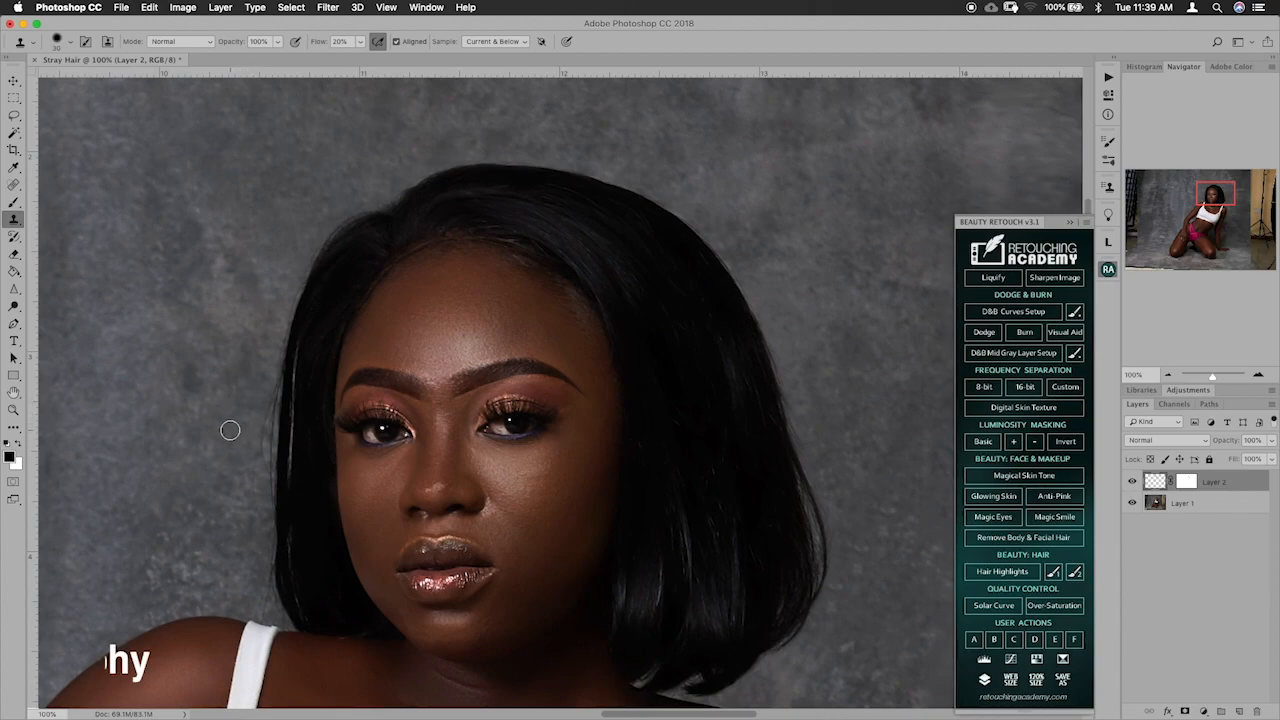
pyautogui.keyDown('alt'); pyautogui.click(245, 411); pyautogui.keyUp('alt')
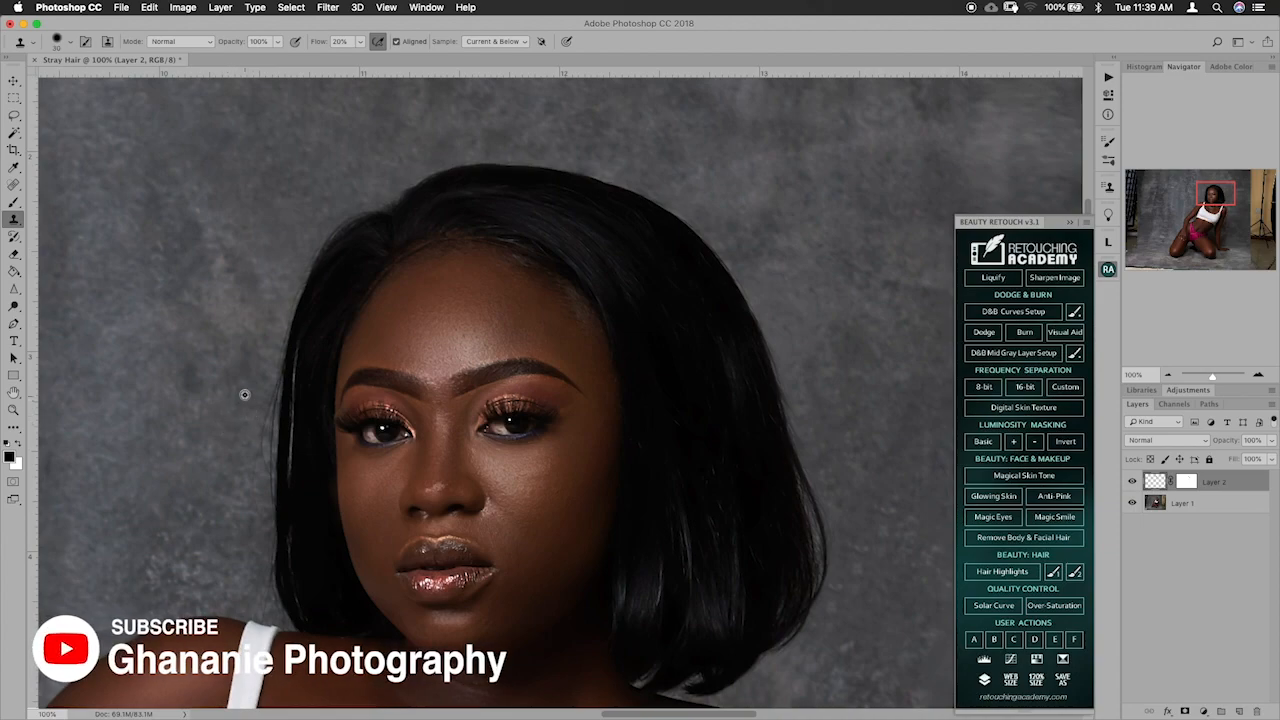
pyautogui.press(']')
pyautogui.press(']')
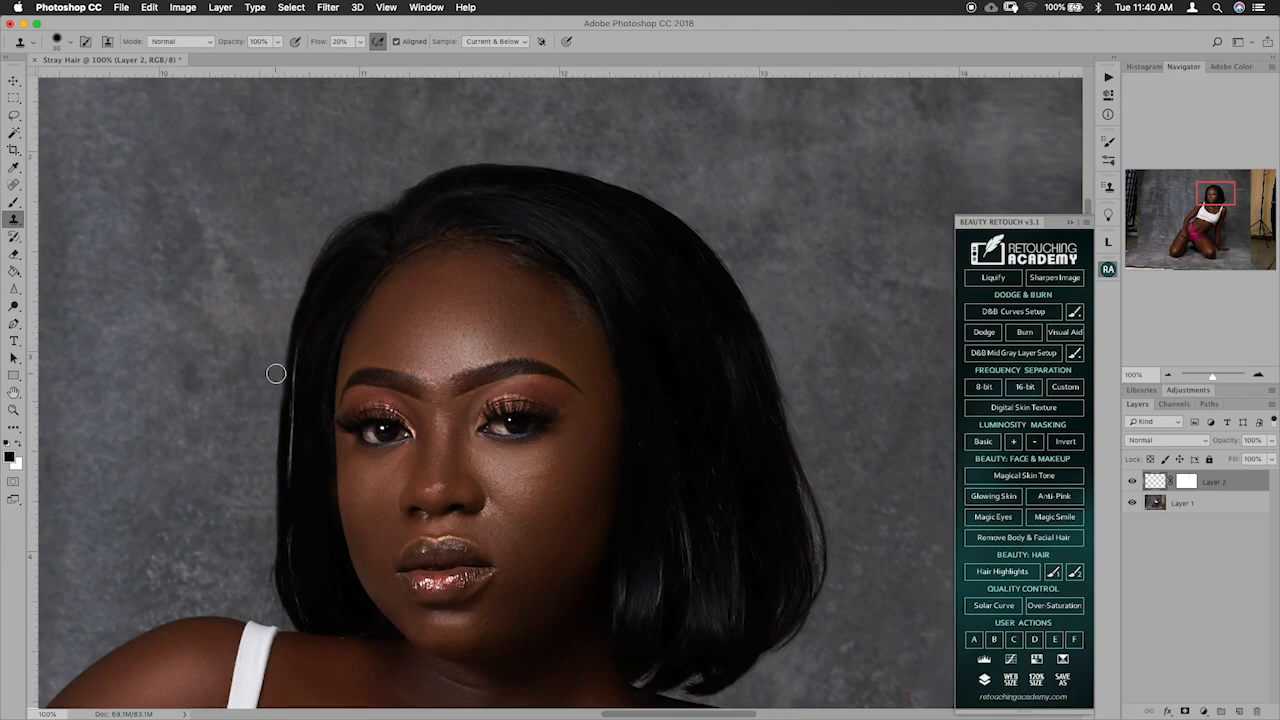
# Step: Paint black on Layer 2's mask with a soft brush down the left hair edge to restore its natural outline
pyautogui.click(1187, 482)
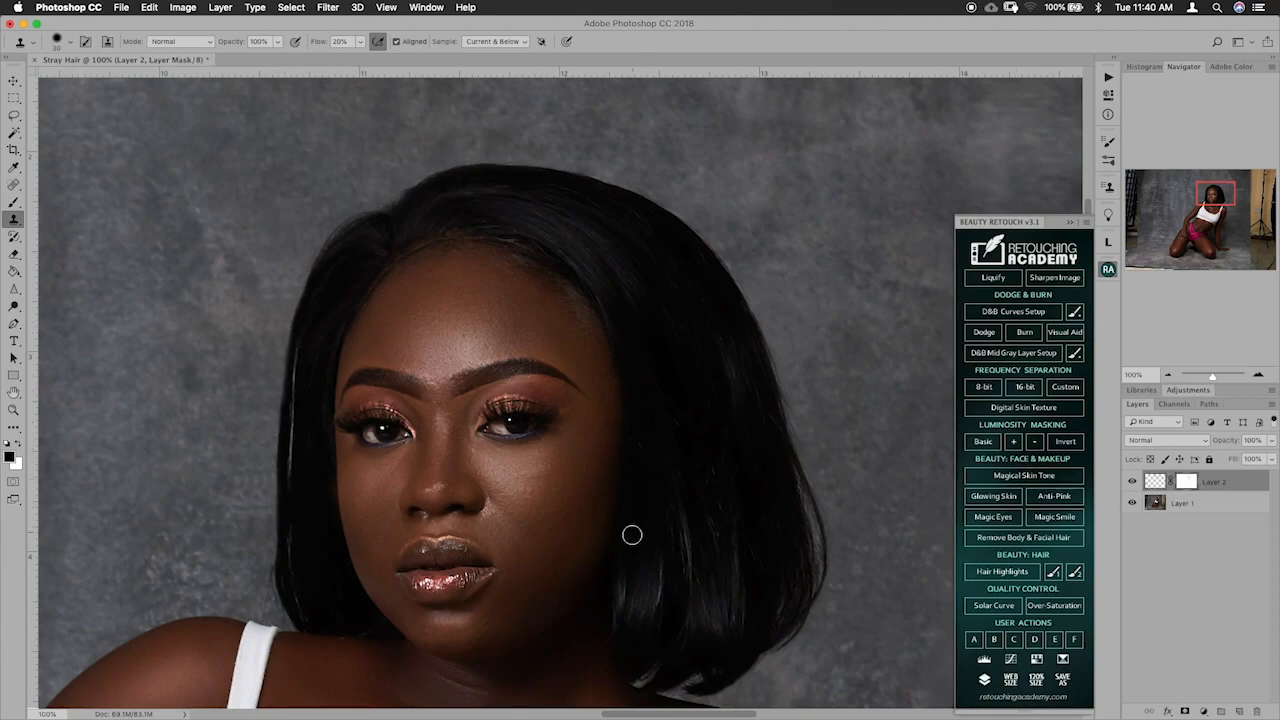
pyautogui.press('b')
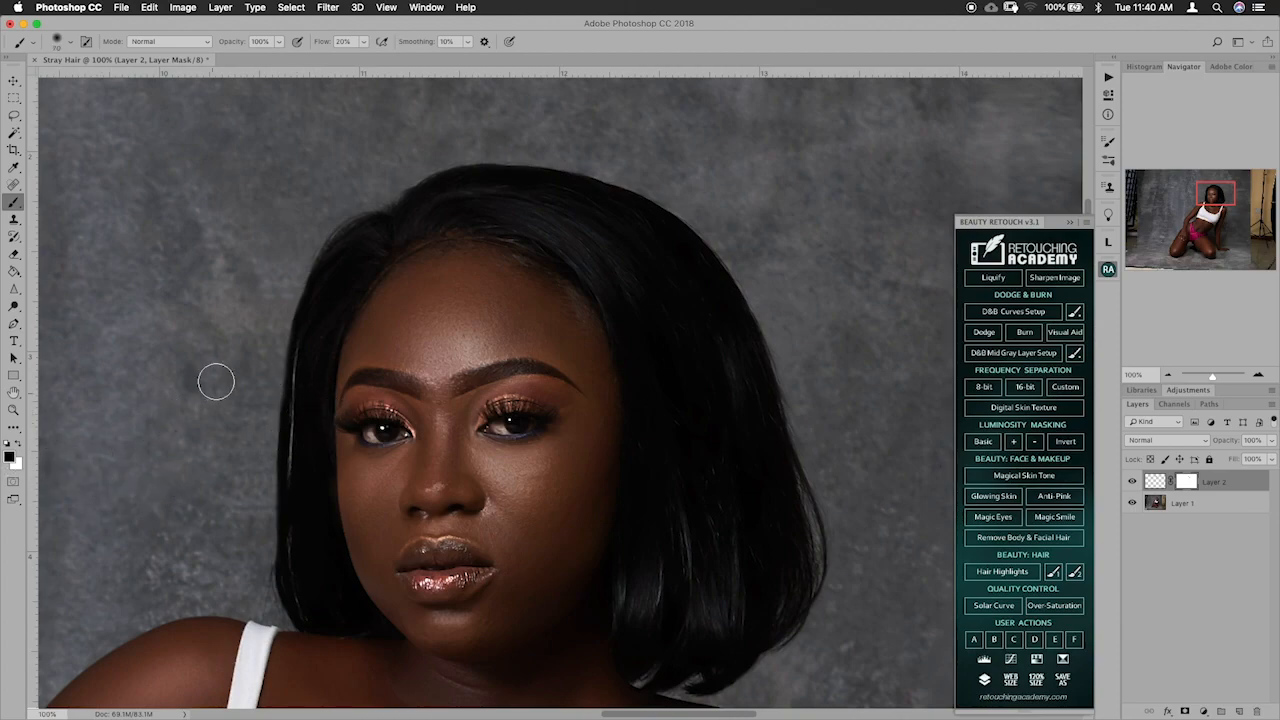
pyautogui.moveTo(349, 243)
pyautogui.mouseDown()
pyautogui.moveTo(303, 324)
pyautogui.moveTo(300, 378)
pyautogui.mouseUp()
pyautogui.moveTo(301, 330)
pyautogui.mouseDown()
pyautogui.moveTo(291, 417)
pyautogui.moveTo(294, 362)
pyautogui.moveTo(297, 405)
pyautogui.mouseUp()
pyautogui.moveTo(288, 510)
pyautogui.mouseDown()
pyautogui.moveTo(285, 562)
pyautogui.moveTo(286, 551)
pyautogui.mouseUp()
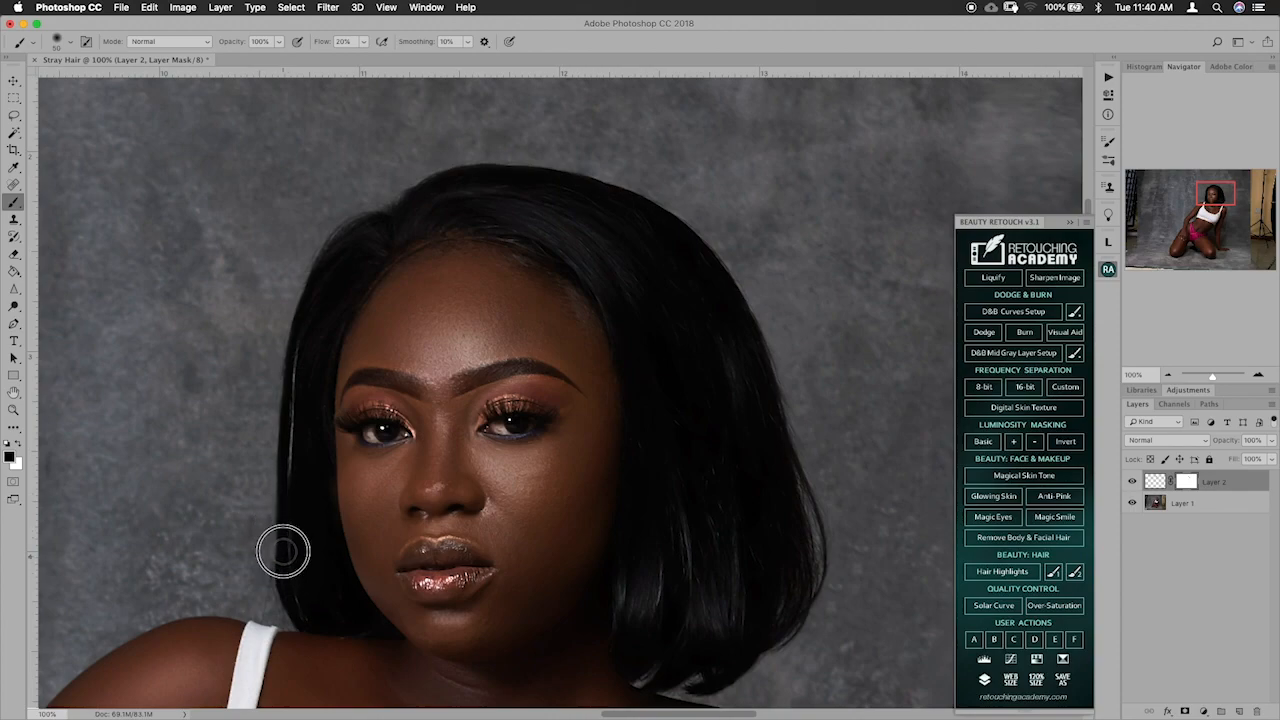
pyautogui.moveTo(291, 457); pyautogui.dragTo(287, 486)
pyautogui.moveTo(291, 376); pyautogui.dragTo(291, 434)
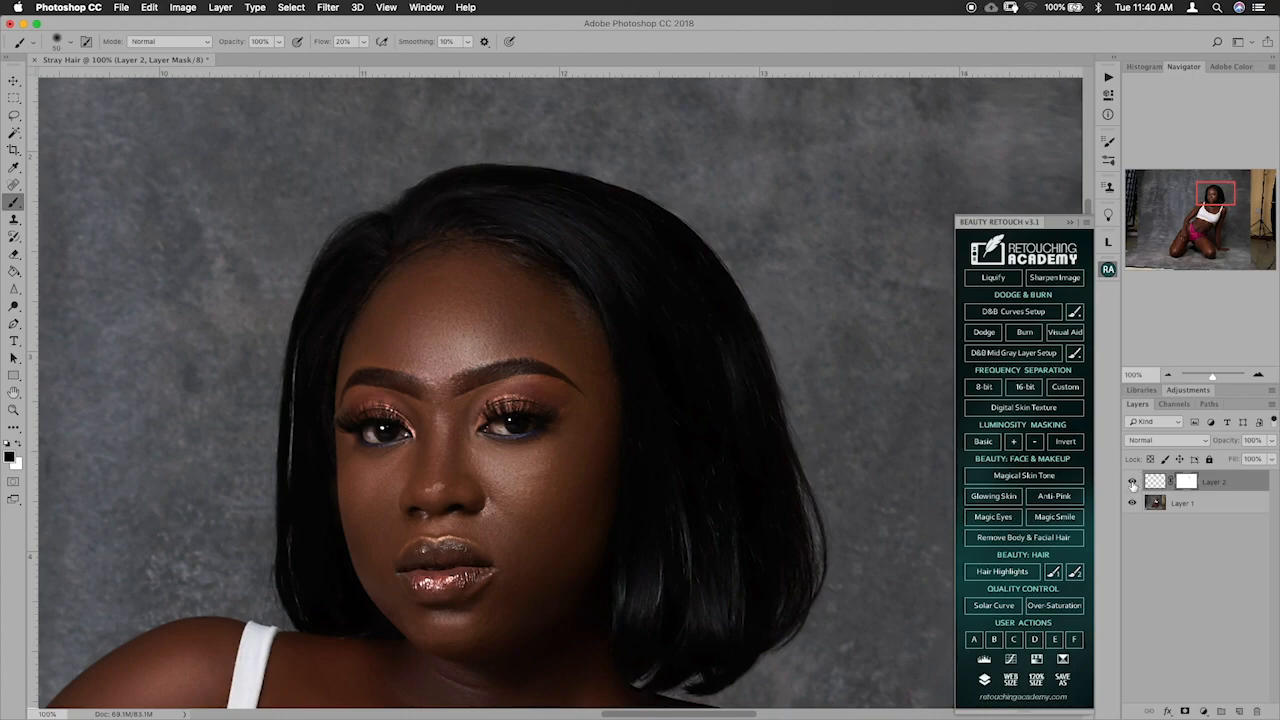
# Step: Toggle Layer 2's visibility to compare the whole retouch with the original, and view the portrait at 66.67%
pyautogui.click(1133, 482)
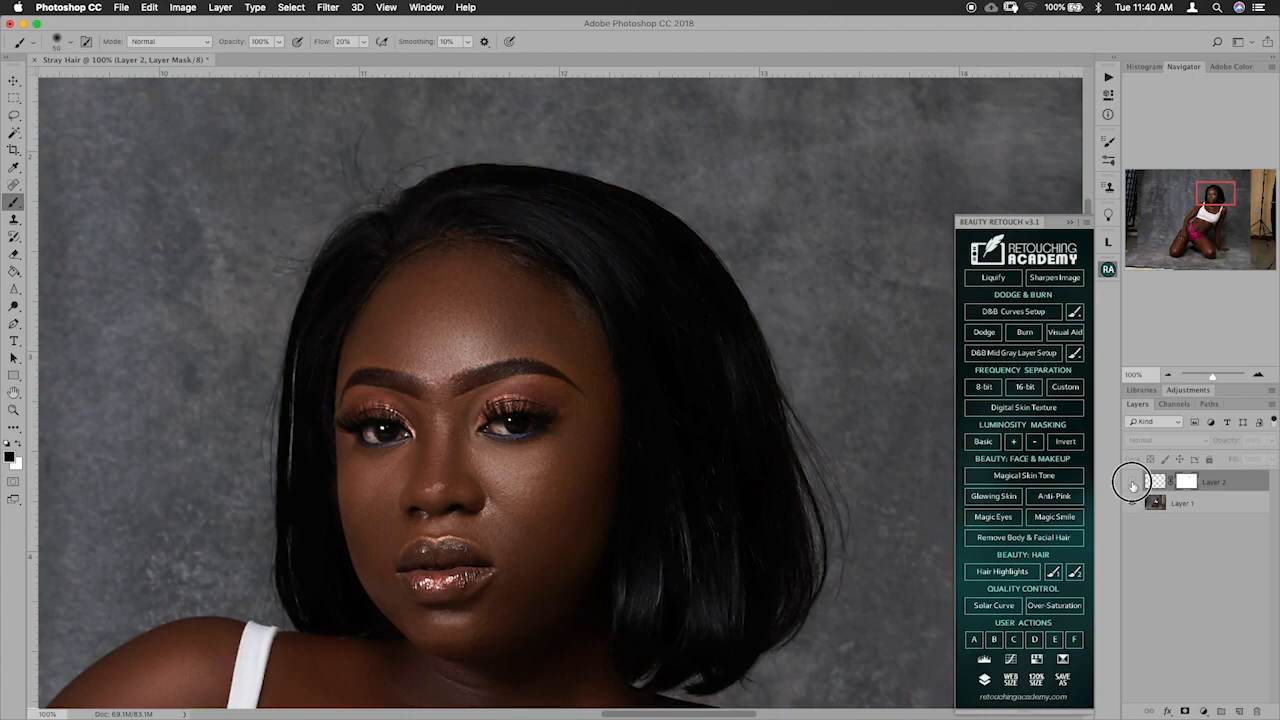
pyautogui.click(1133, 483)
pyautogui.press('super+minus')
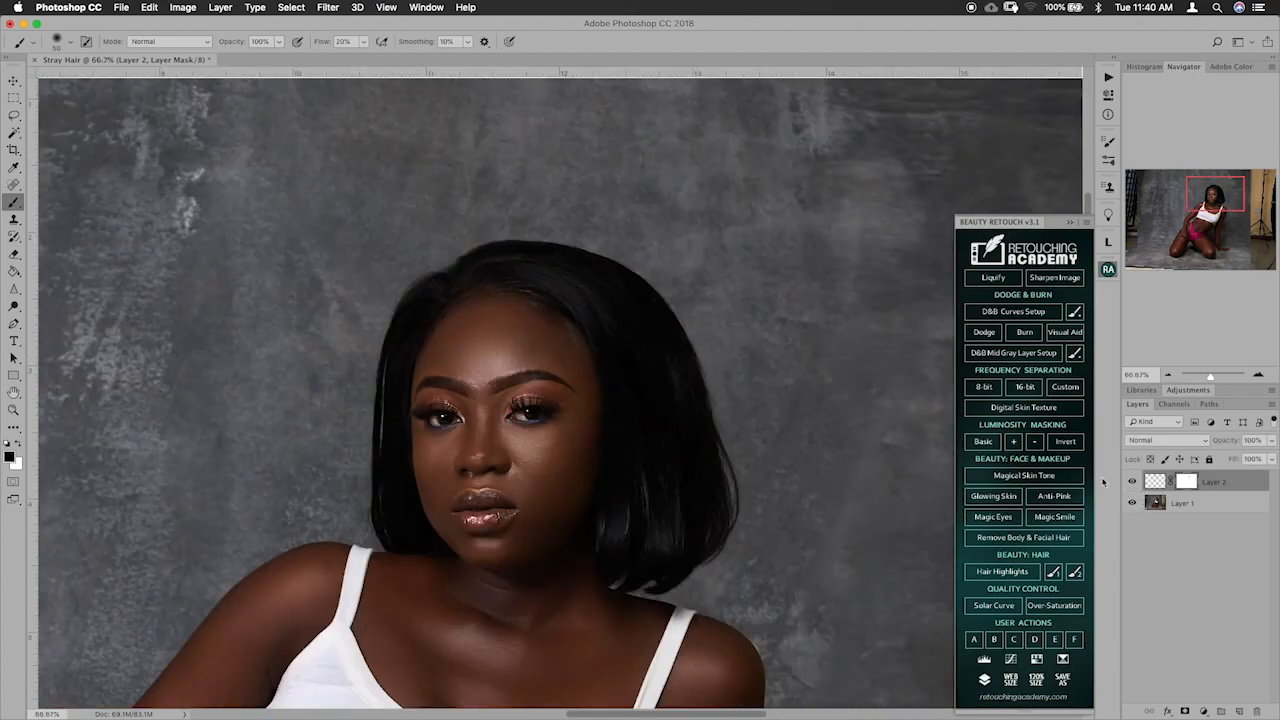
# Step: Switch Layer 2 off and on twice at 50% view to compare the cleaned hair edges with the original
pyautogui.moveTo(638, 573); pyautogui.dragTo(685, 413)
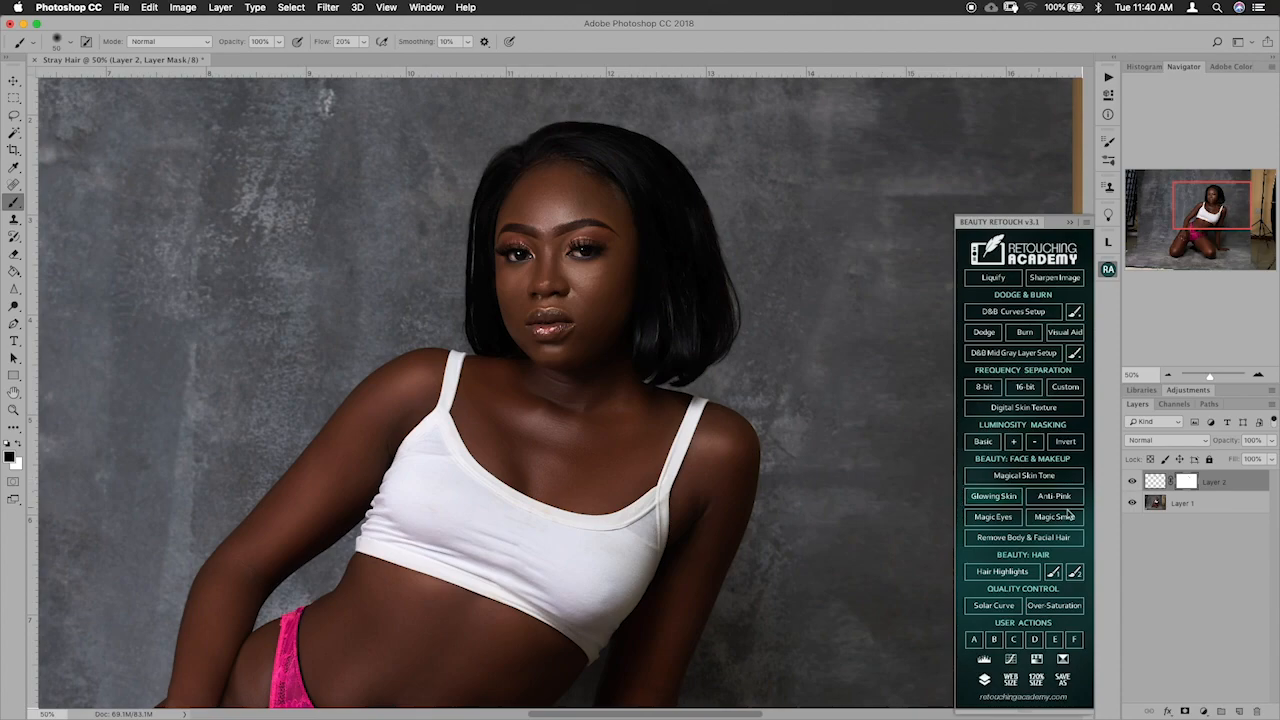
pyautogui.click(1133, 483)
pyautogui.click(1133, 483)
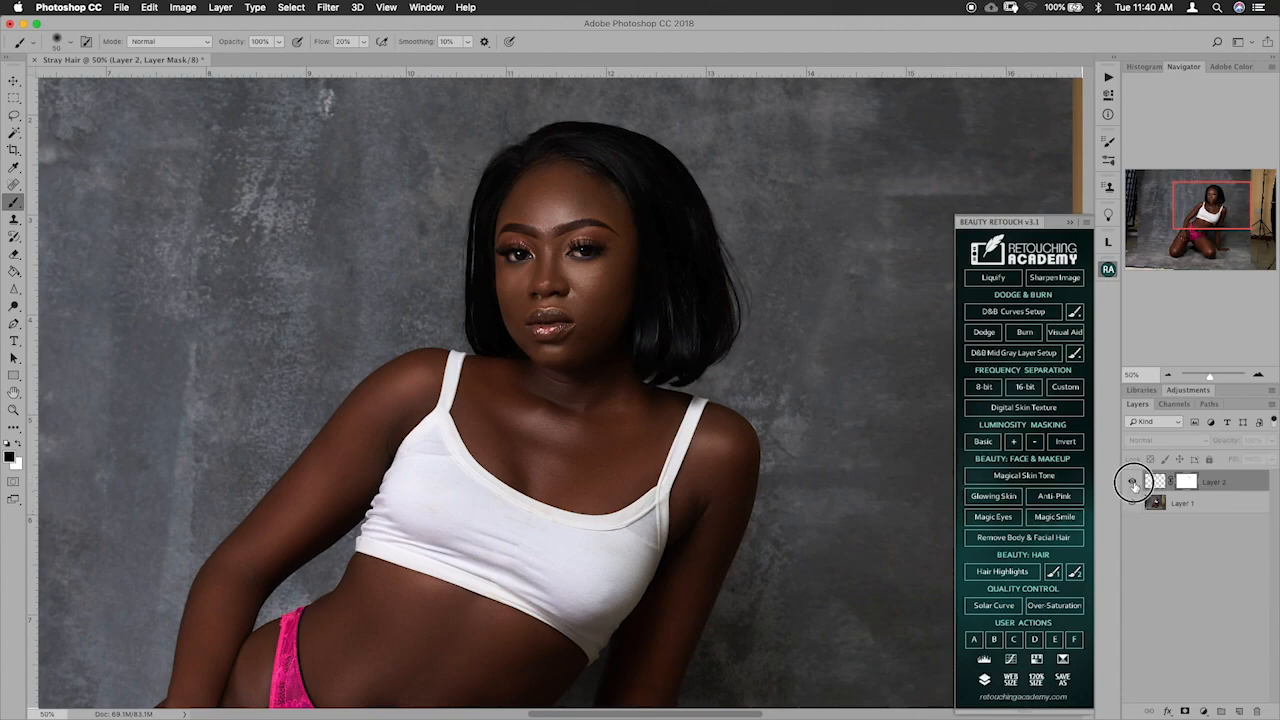
pyautogui.click(1133, 484)
pyautogui.click(1133, 483)
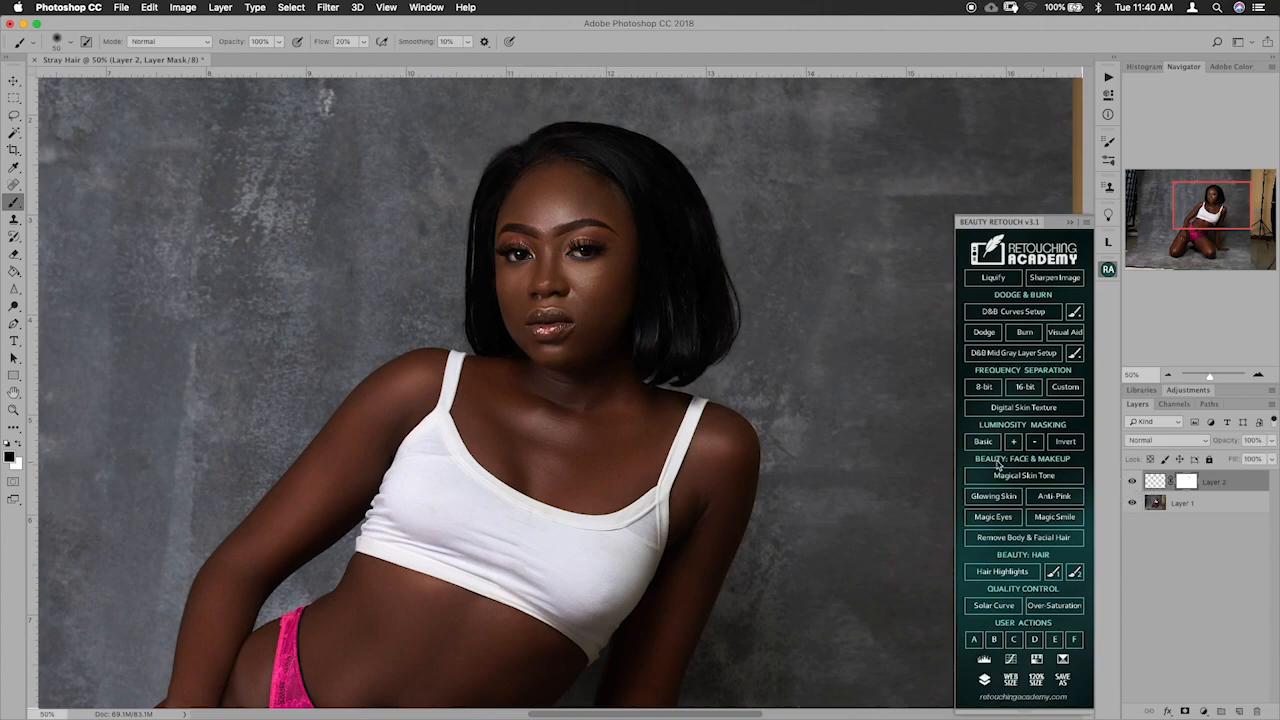
# Step: Examine the finished retouch across the full-length portrait at 25% view
pyautogui.moveTo(779, 539); pyautogui.dragTo(799, 449)
pyautogui.press('super+minus')
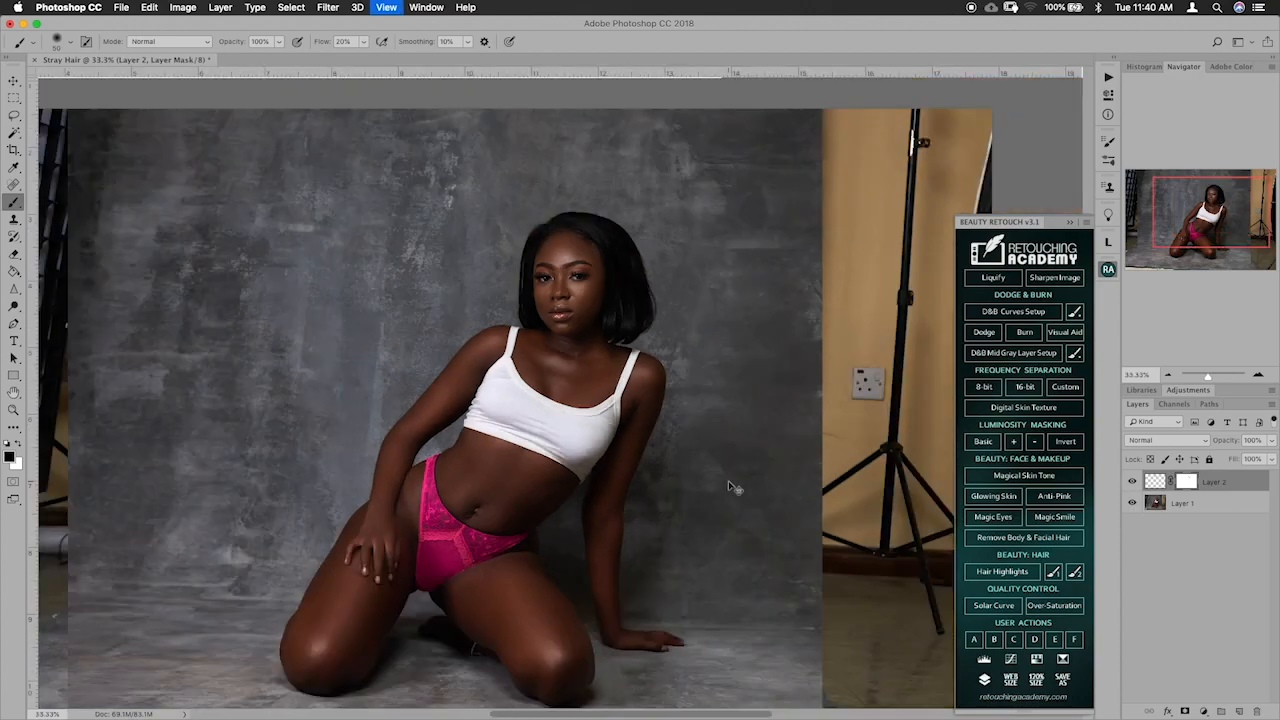
pyautogui.moveTo(549, 579); pyautogui.dragTo(587, 553)
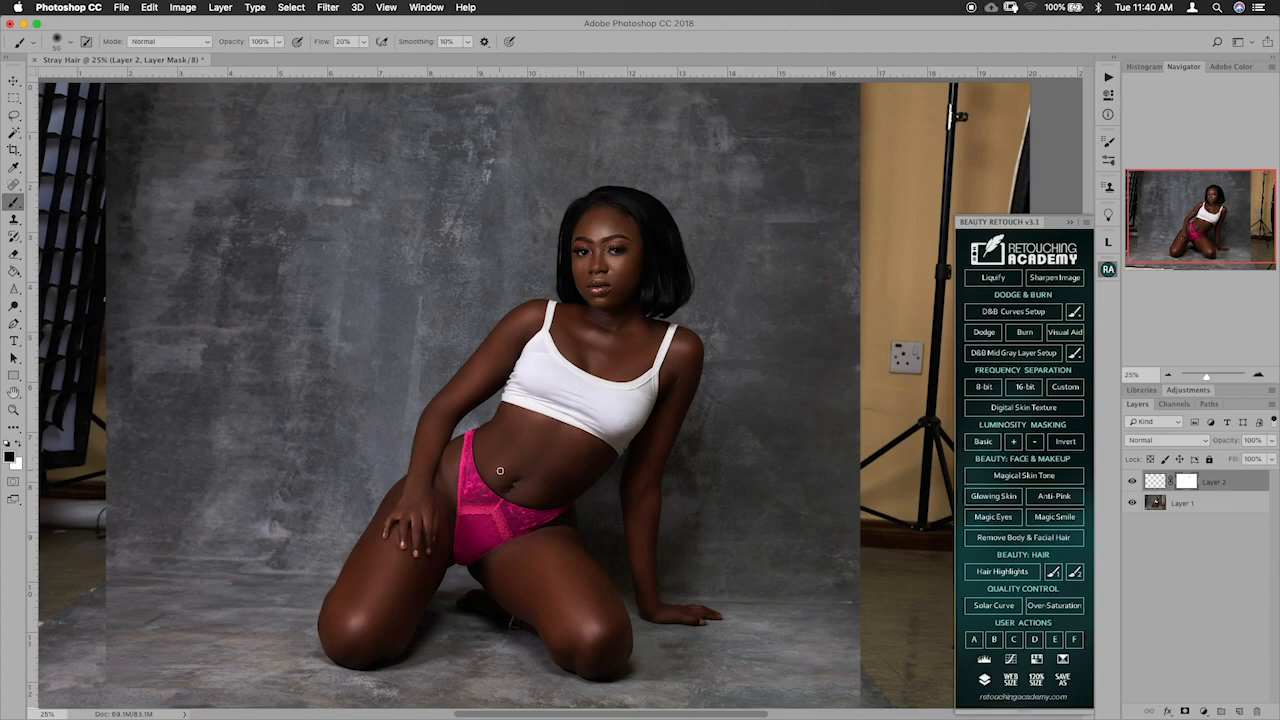
pyautogui.moveTo(600, 458); pyautogui.dragTo(578, 454)
pyautogui.moveTo(548, 514)
pyautogui.mouseDown()
pyautogui.moveTo(589, 500)
pyautogui.moveTo(564, 512)
pyautogui.mouseUp()
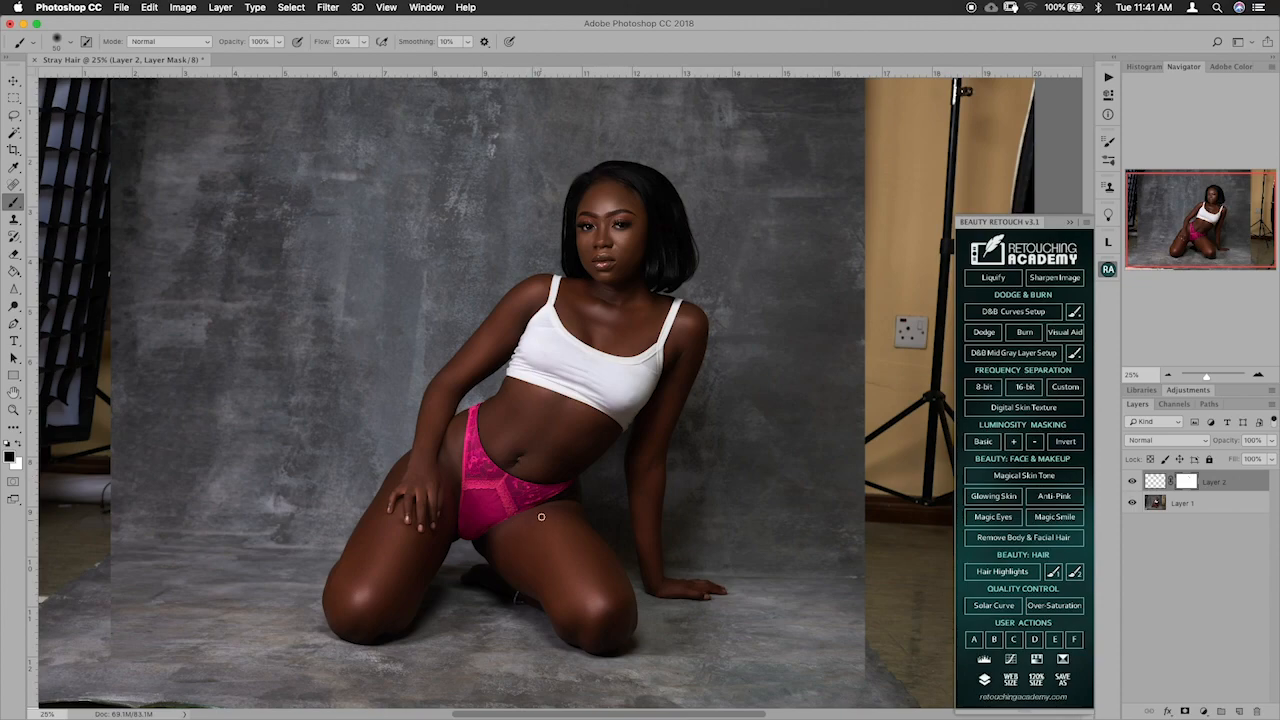
pyautogui.moveTo(592, 494); pyautogui.dragTo(614, 492)
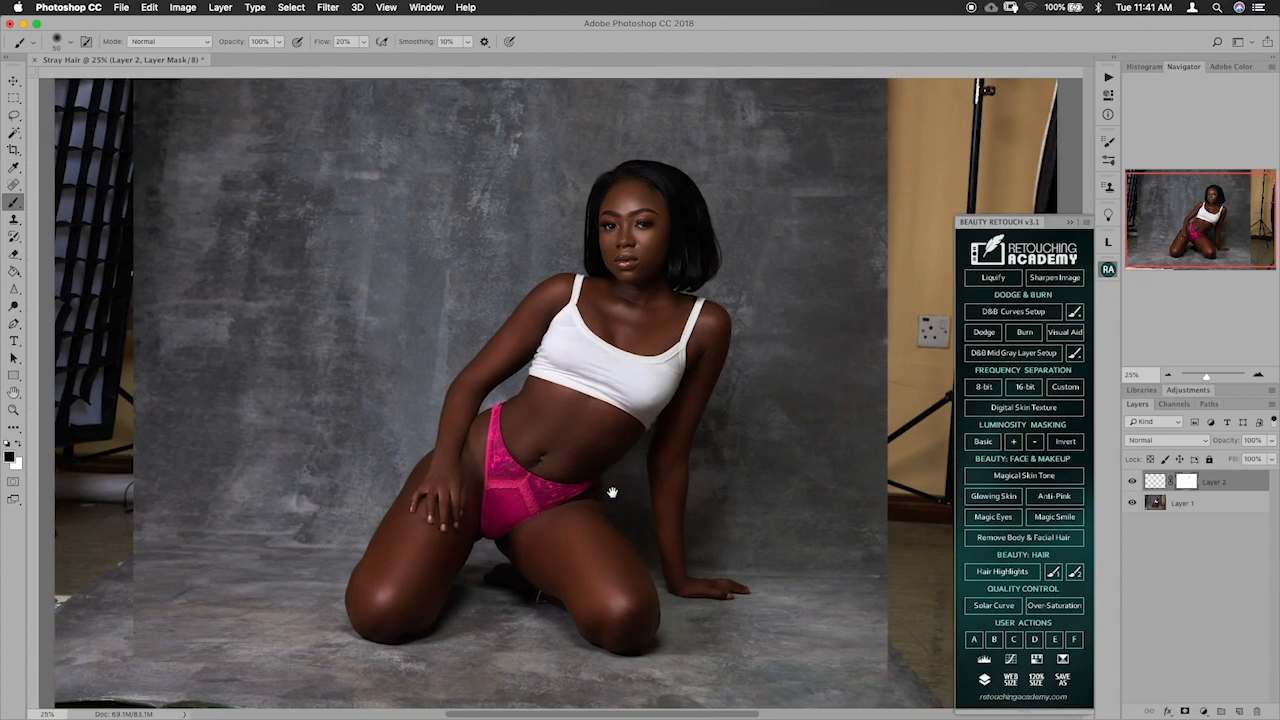